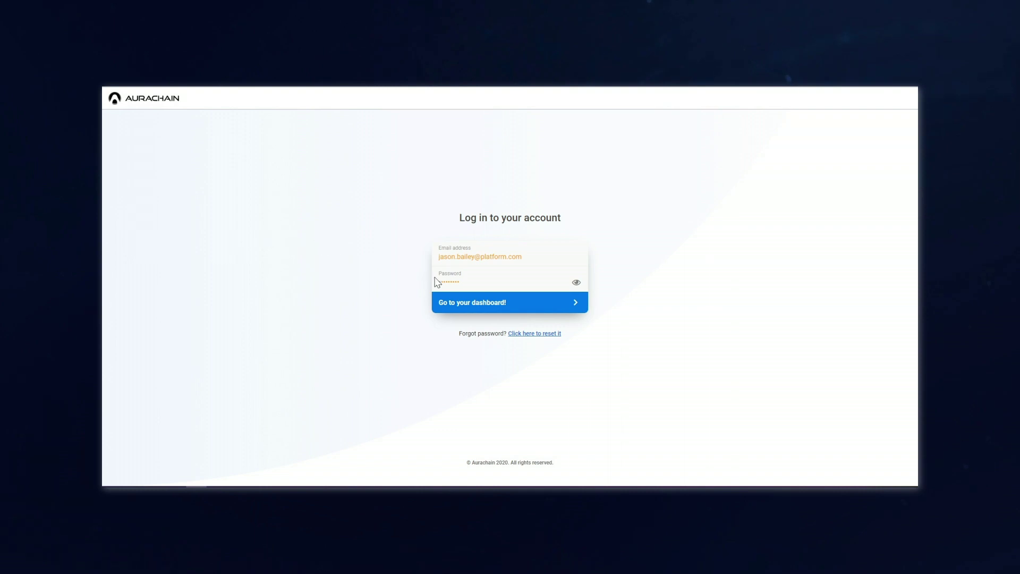
- Log in to the dashboard and start a Digital Securities - Issuer On-Boarding application
{"action": "left_click", "coordinate": [477, 302]}
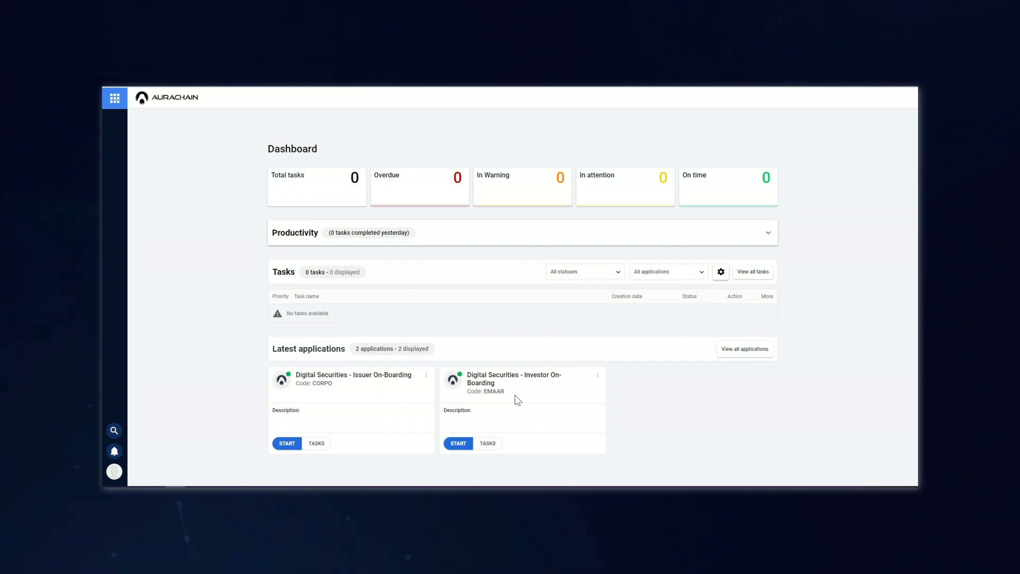
{"action": "left_click", "coordinate": [281, 444]}
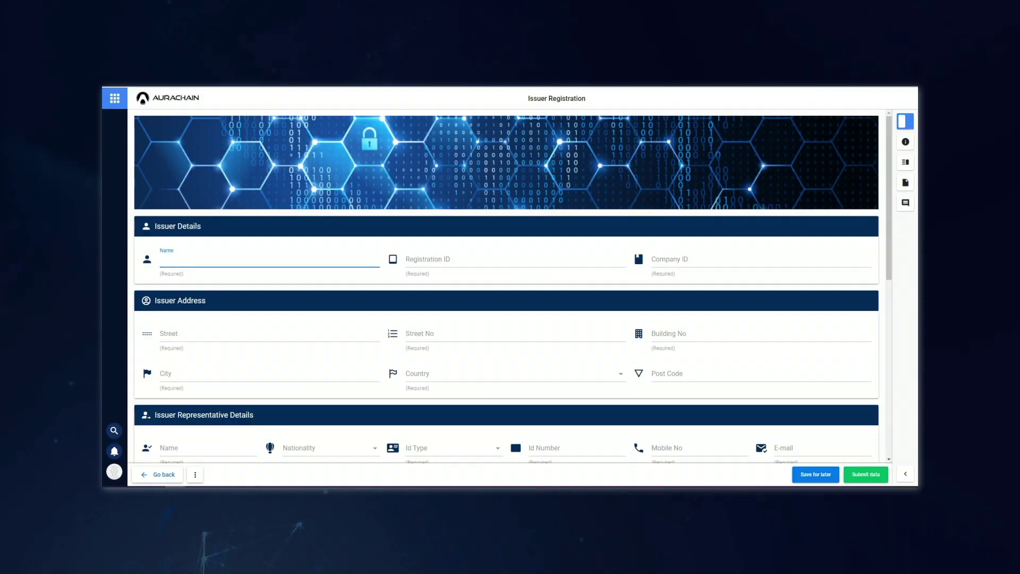
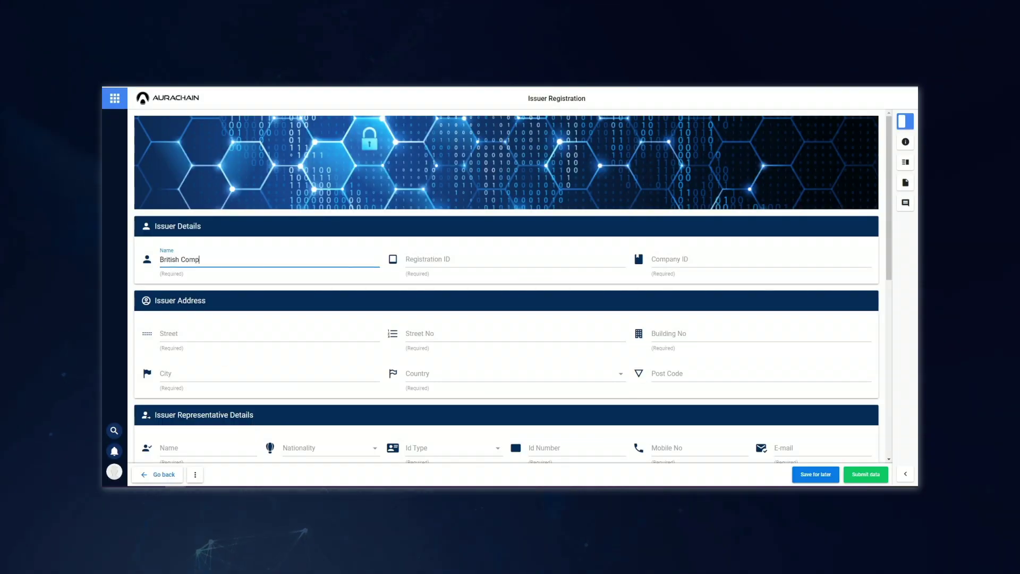
- Enter the issuer name British Company Inc with its registration and company ID numbers
{"action": "key", "text": "Tab"}
{"action": "key", "text": "Tab"}
- Fill in the company's street, number, building and post code in Bucharest, Romania
{"action": "key", "text": "Tab"}
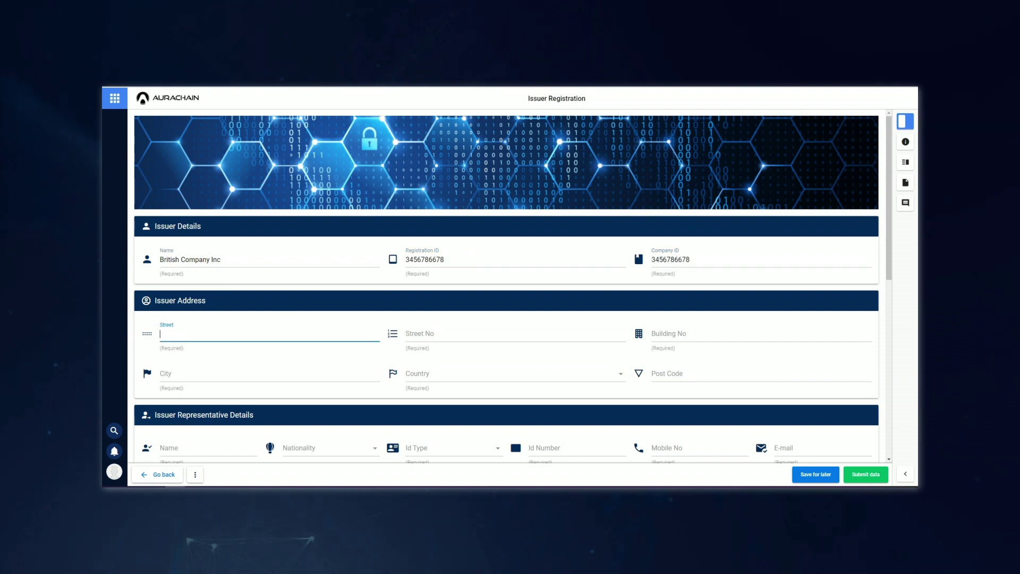
{"action": "key", "text": "Tab"}
{"action": "key", "text": "Tab"}
{"action": "type", "text": "D"}
{"action": "key", "text": "Tab"}
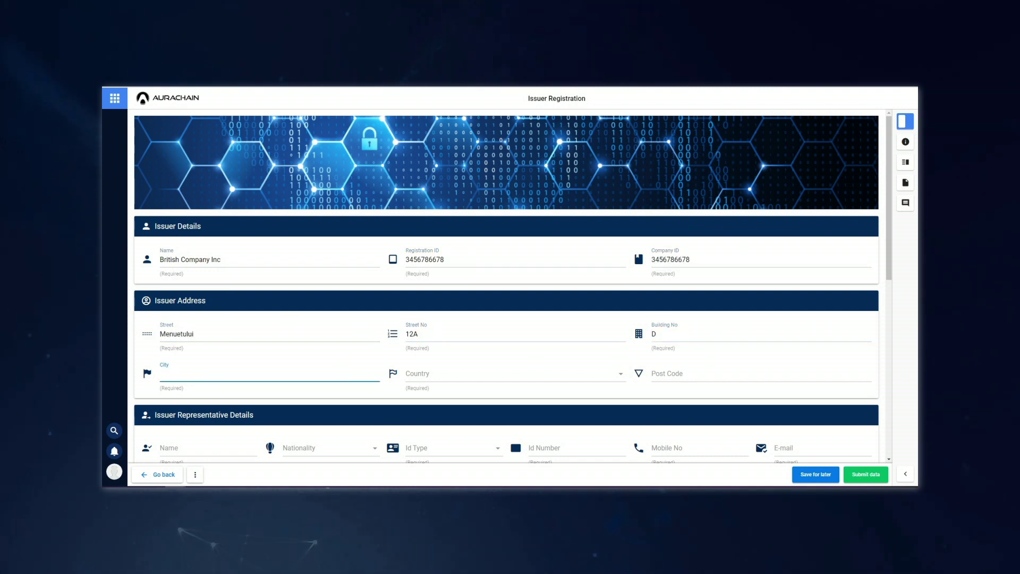
{"action": "type", "text": "Bucharest"}
{"action": "key", "text": "Tab"}
{"action": "left_click", "coordinate": [614, 376]}
{"action": "type", "text": "ro"}
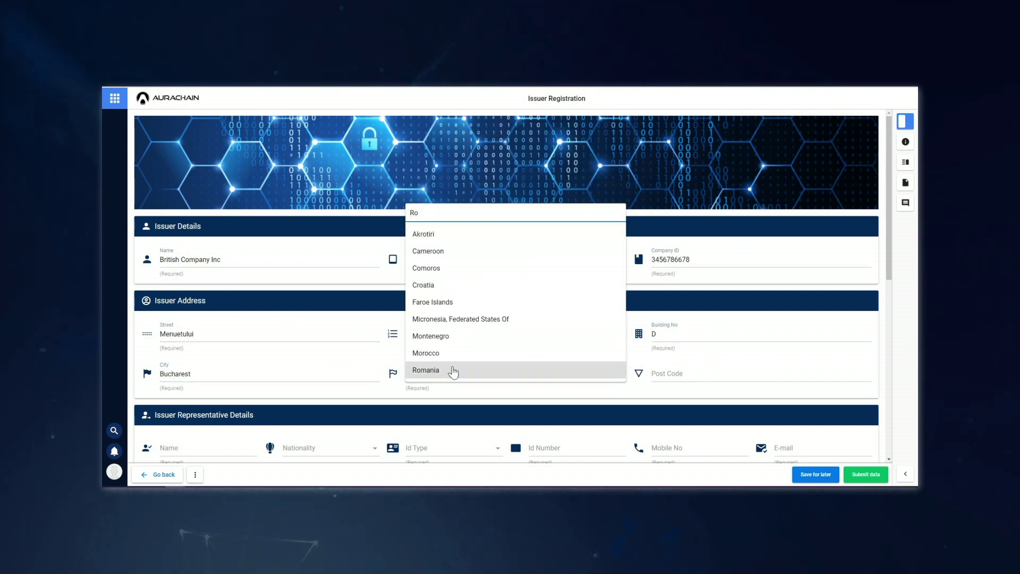
{"action": "left_click", "coordinate": [452, 368]}
{"action": "key", "text": "Tab"}
{"action": "type", "text": "04143"}
- Enter the representative's name, British nationality, Identity Card type, ID number and mobile number
{"action": "key", "text": "Tab"}
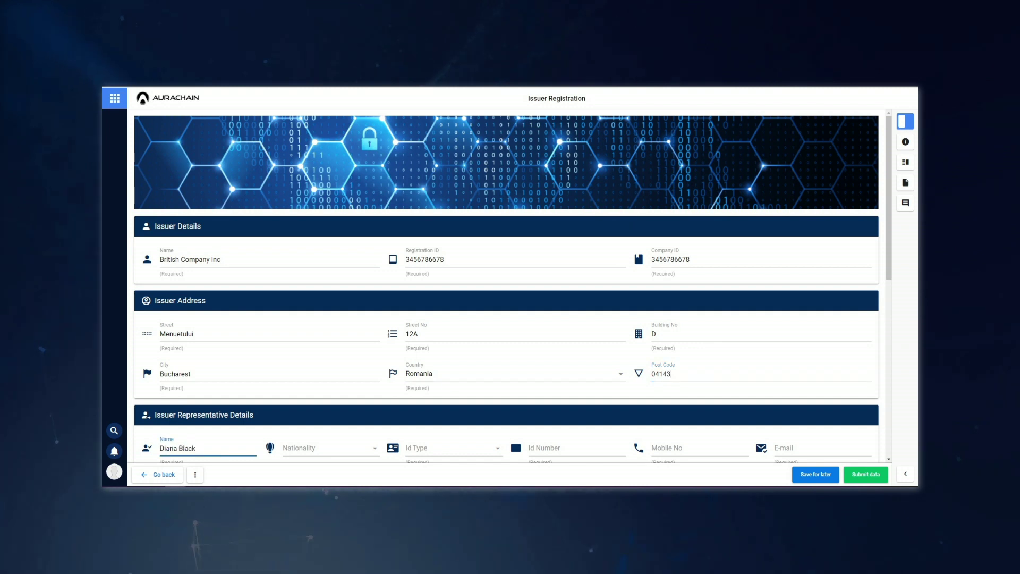
{"action": "key", "text": "Tab"}
{"action": "scroll", "coordinate": [337, 351], "scroll_direction": "down", "scroll_amount": 2}
{"action": "left_click", "coordinate": [318, 417]}
{"action": "left_click", "coordinate": [433, 452]}
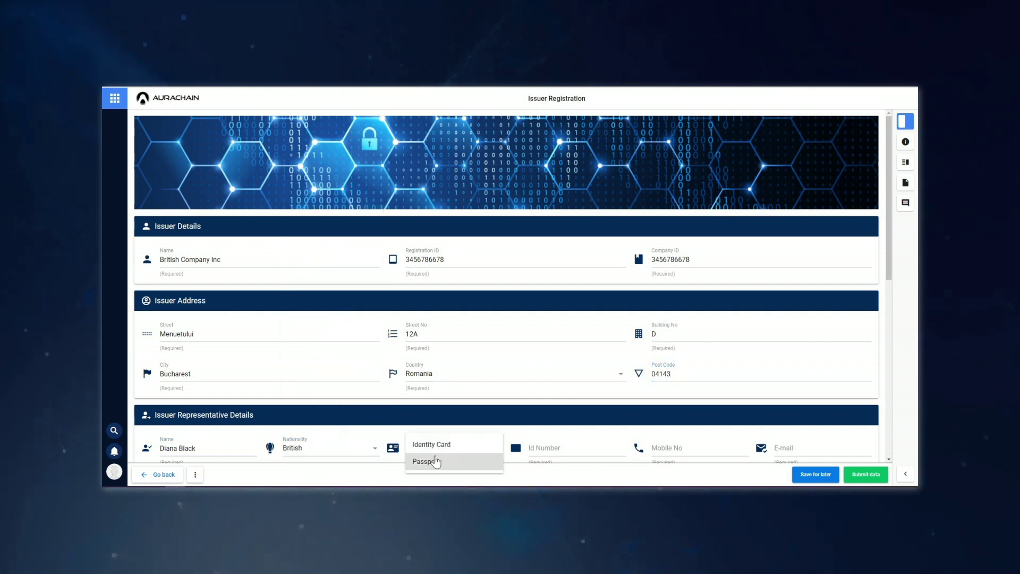
{"action": "left_click", "coordinate": [425, 461]}
{"action": "key", "text": "Tab"}
{"action": "key", "text": "Tab"}
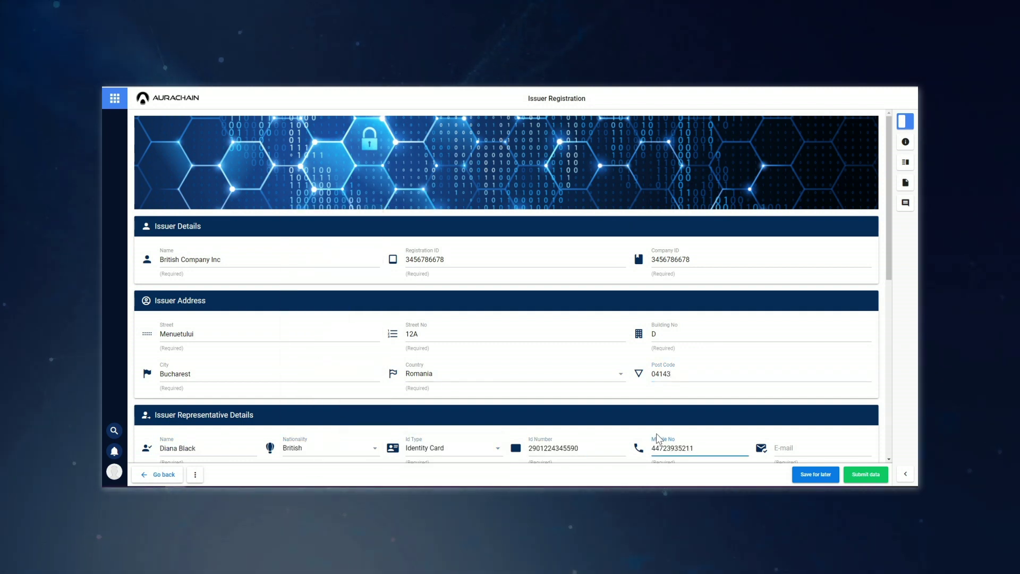
{"action": "scroll", "coordinate": [437, 266], "scroll_direction": "down", "scroll_amount": 4}
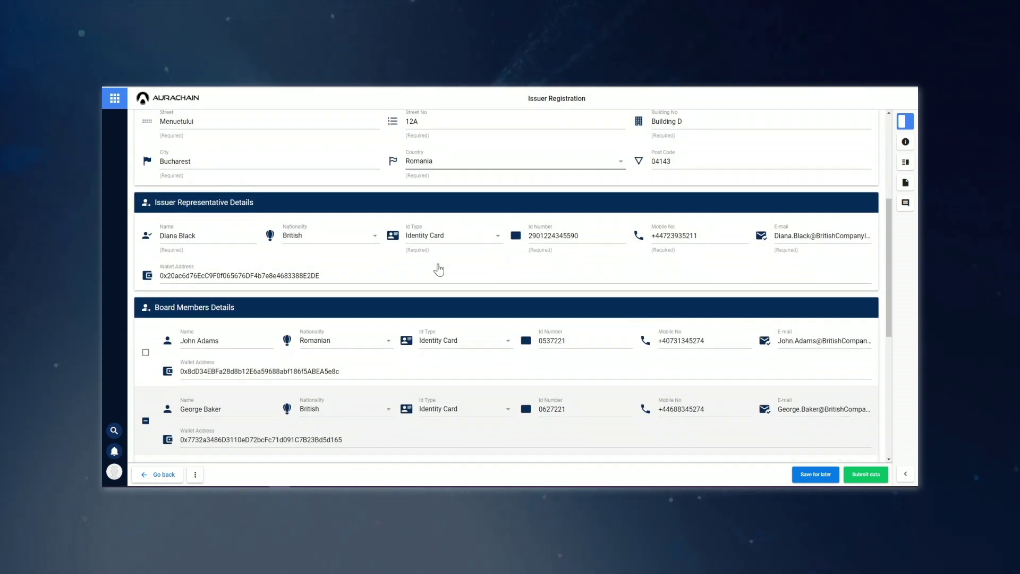
{"action": "scroll", "coordinate": [438, 269], "scroll_direction": "down", "scroll_amount": 1}
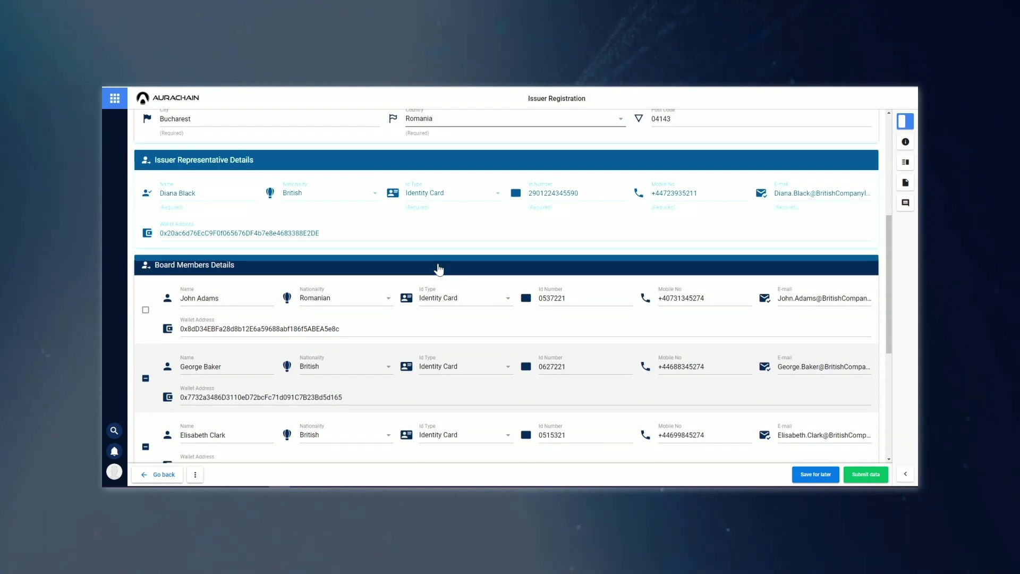
{"action": "scroll", "coordinate": [439, 269], "scroll_direction": "down", "scroll_amount": 1}
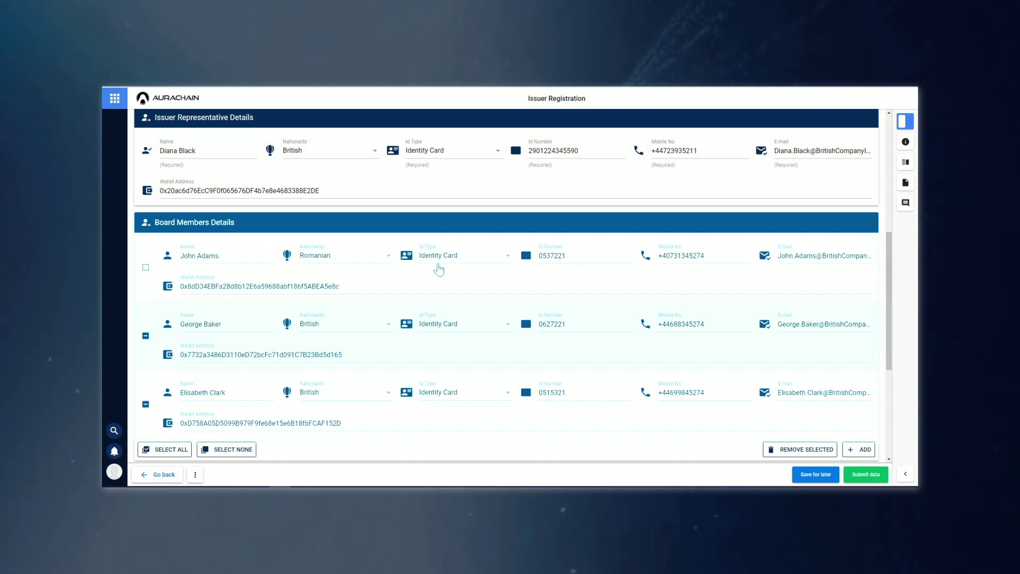
{"action": "scroll", "coordinate": [439, 270], "scroll_direction": "down", "scroll_amount": 3}
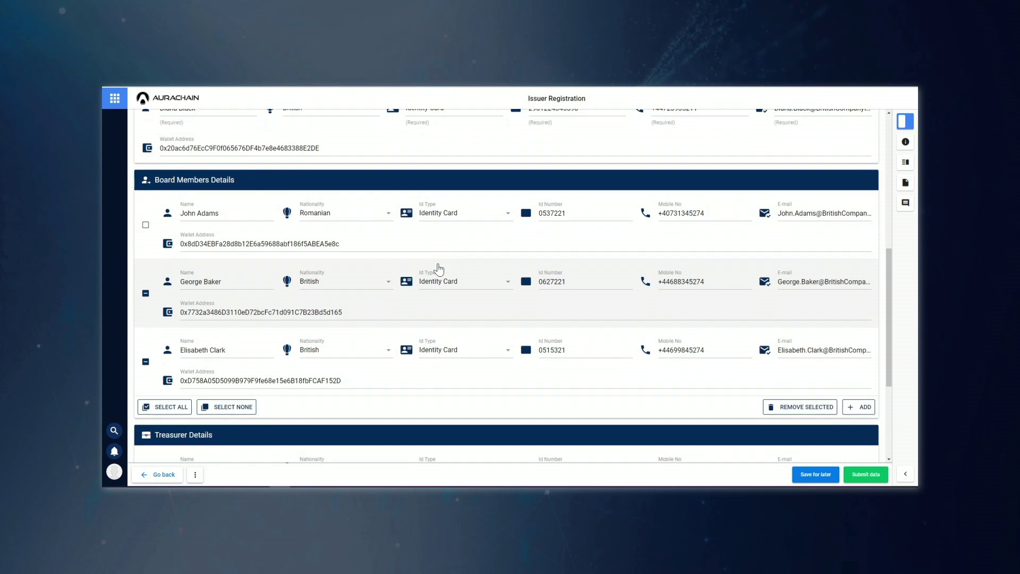
{"action": "scroll", "coordinate": [437, 269], "scroll_direction": "down", "scroll_amount": 2}
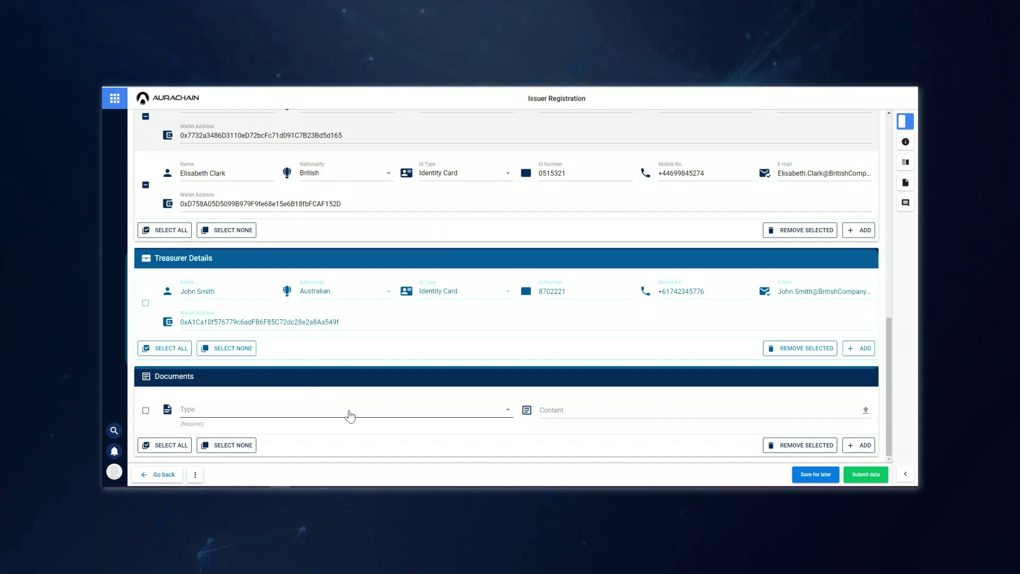
- Attach Financial Reports.pdf as a Company Financial Reports document
{"action": "left_click", "coordinate": [353, 416]}
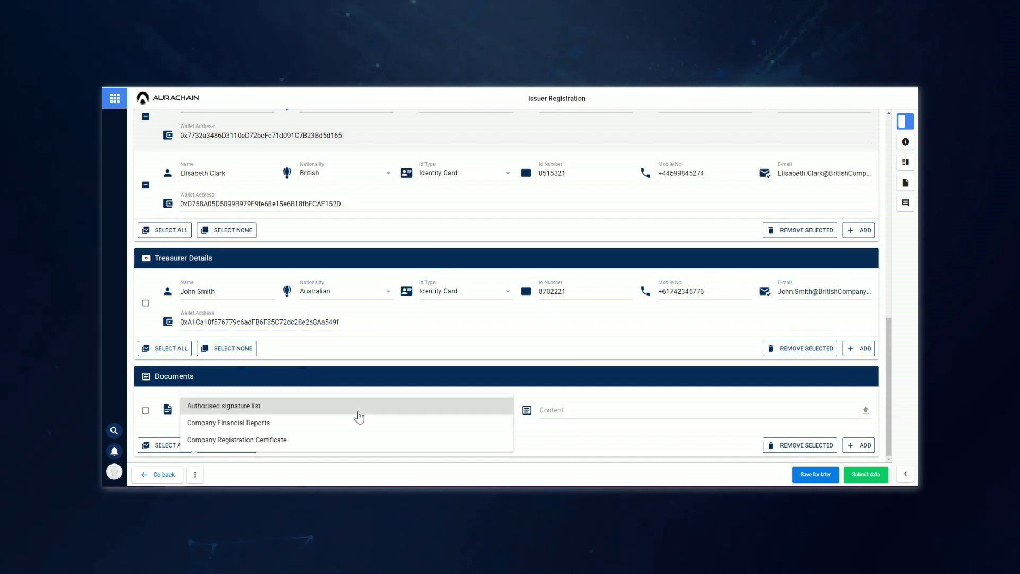
{"action": "left_click", "coordinate": [361, 422]}
{"action": "left_click", "coordinate": [865, 410]}
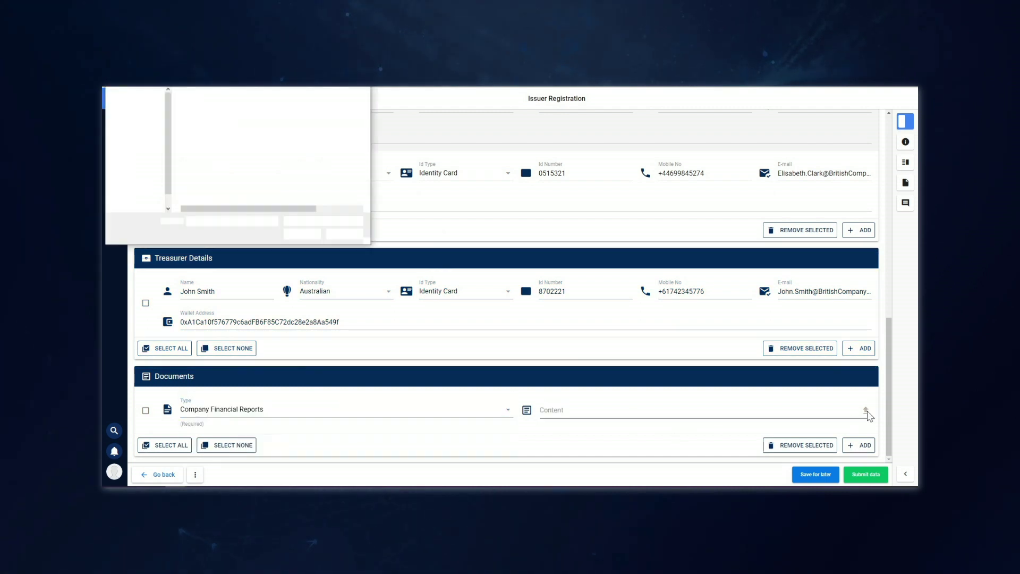
{"action": "double_click", "coordinate": [239, 103]}
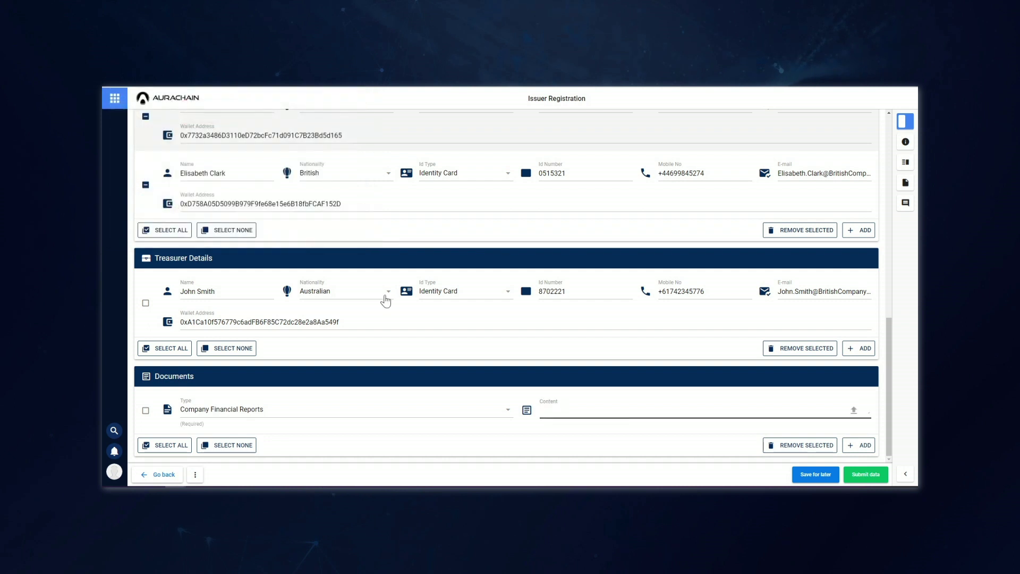
- Submit the registration with the Send for Compliance Verification action
{"action": "left_click", "coordinate": [865, 474]}
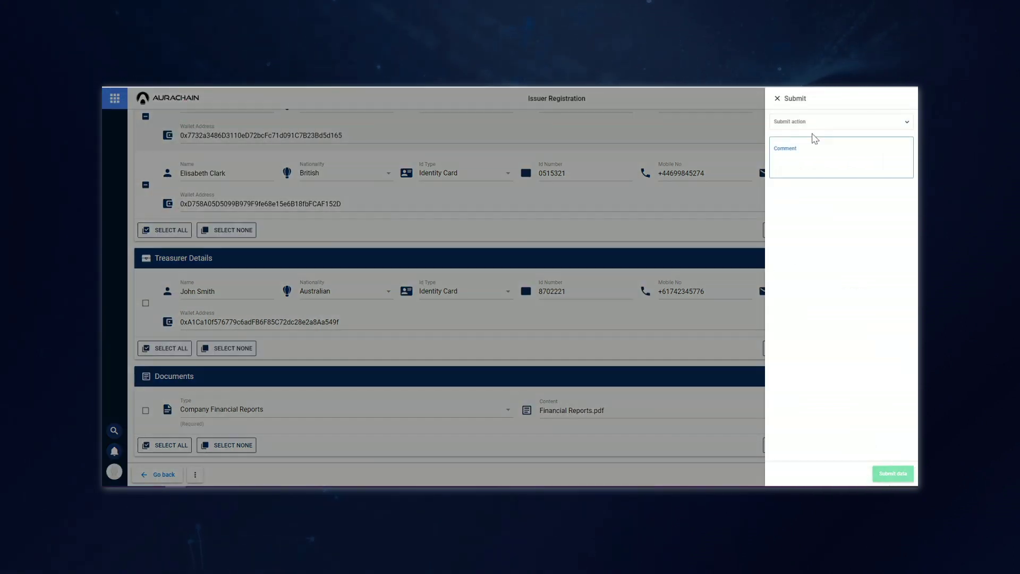
{"action": "left_click", "coordinate": [811, 124]}
{"action": "left_click", "coordinate": [806, 136]}
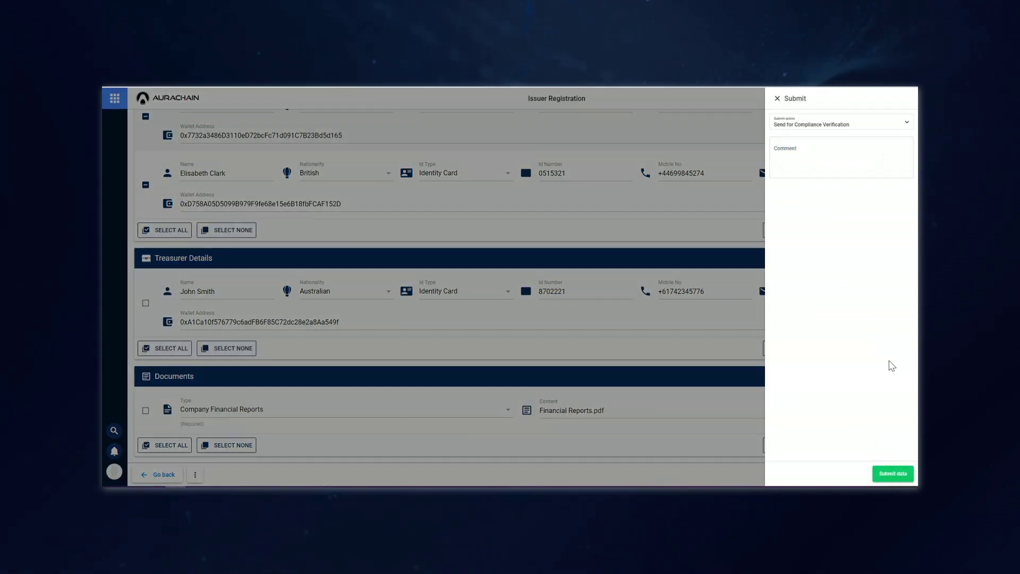
{"action": "left_click", "coordinate": [893, 474]}
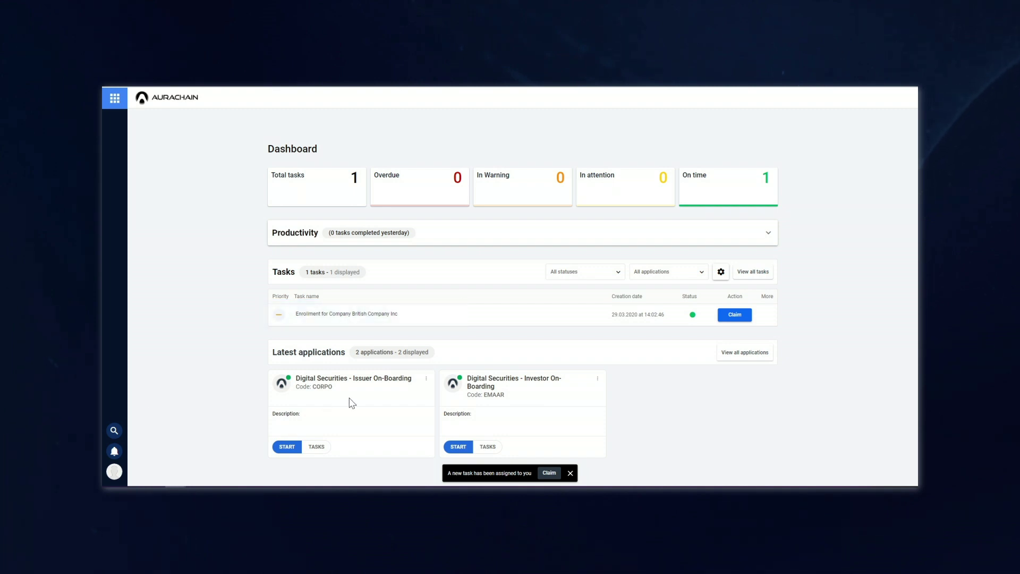
- Claim the Enrolment for Company British Company Inc task and review it down to the compliance results
{"action": "left_click", "coordinate": [733, 317]}
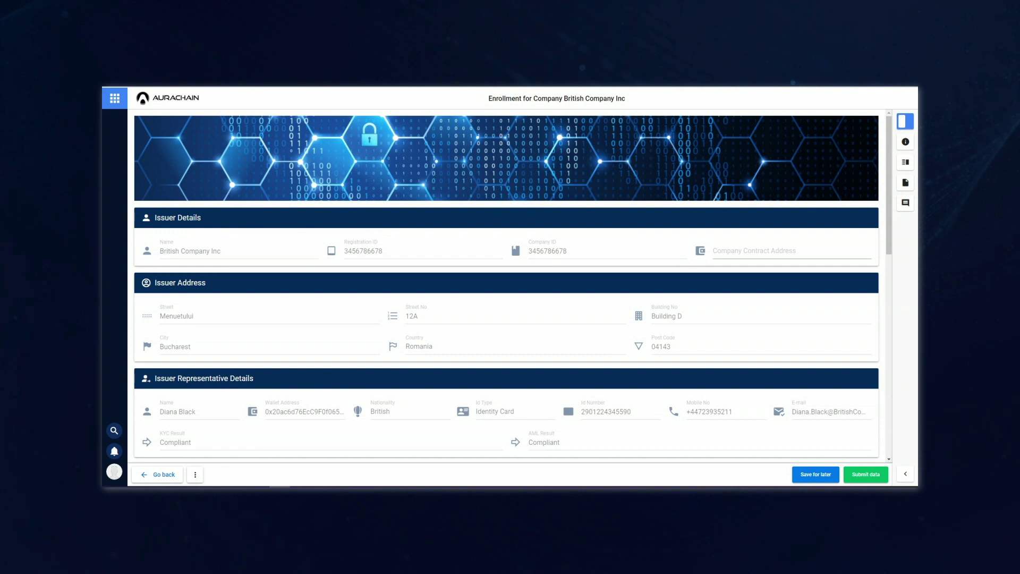
{"action": "scroll", "coordinate": [506, 286], "scroll_direction": "down", "scroll_amount": 1}
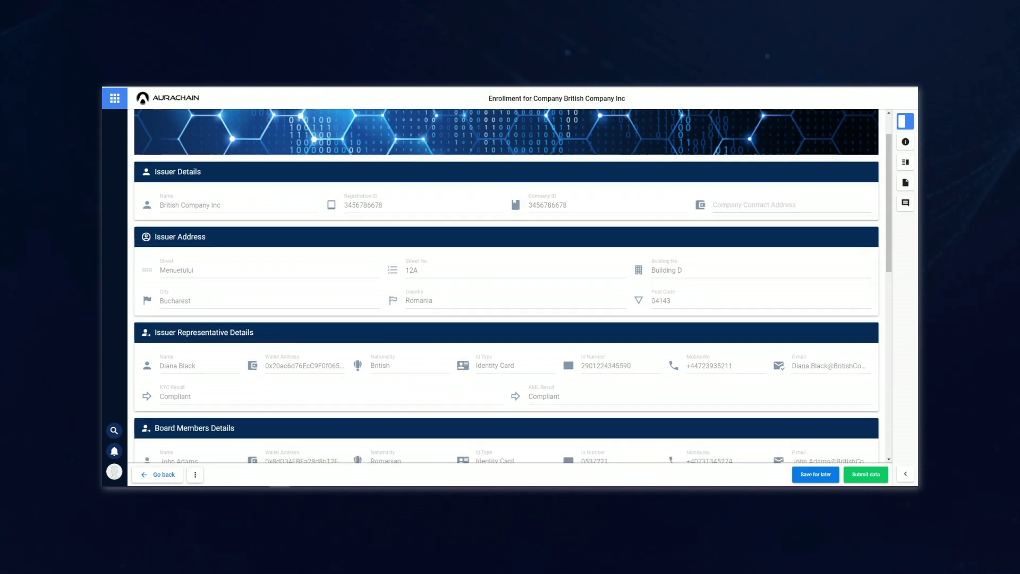
{"action": "scroll", "coordinate": [745, 253], "scroll_direction": "down", "scroll_amount": 3}
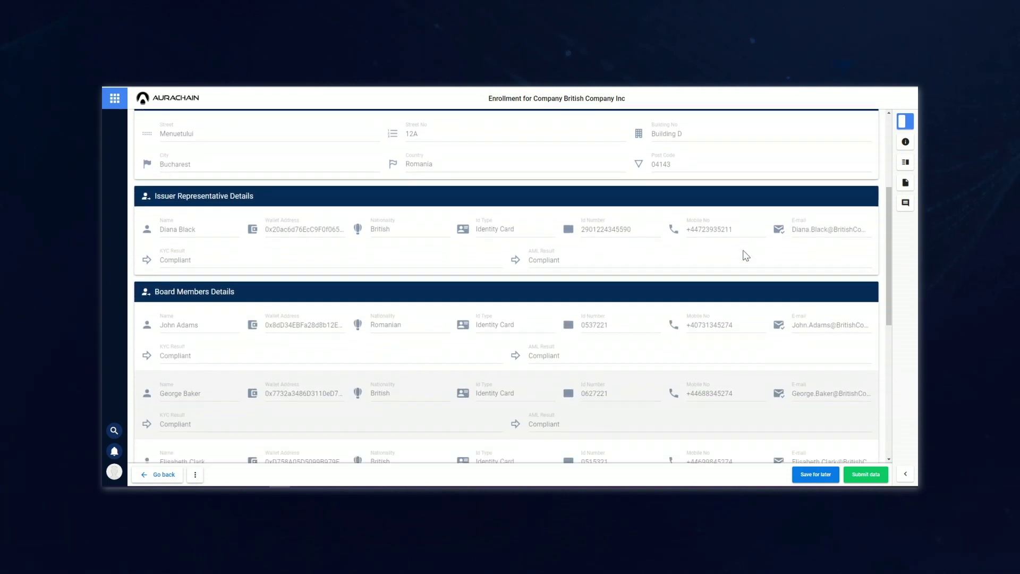
{"action": "scroll", "coordinate": [745, 256], "scroll_direction": "down", "scroll_amount": 4}
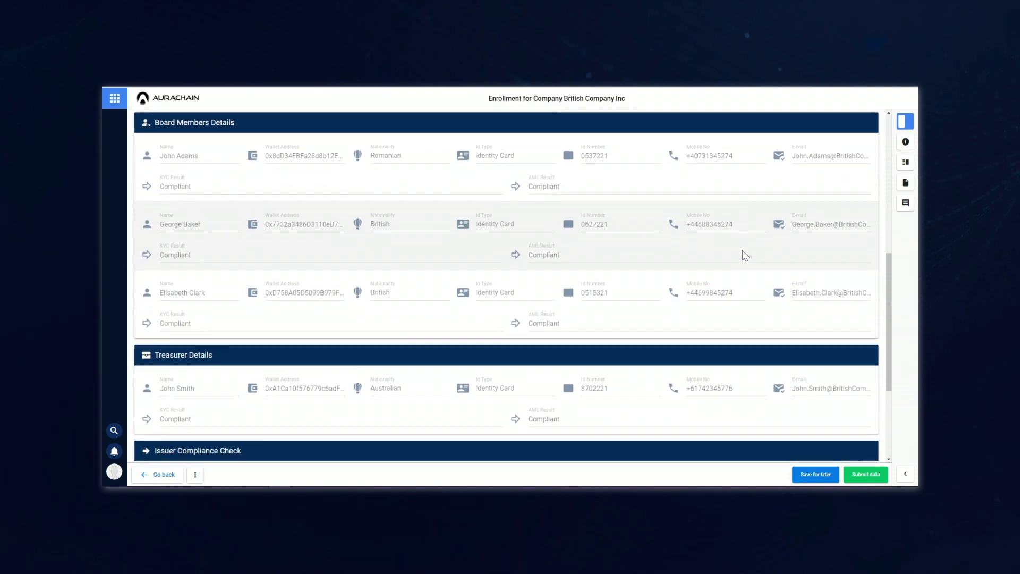
{"action": "scroll", "coordinate": [745, 256], "scroll_direction": "down", "scroll_amount": 4}
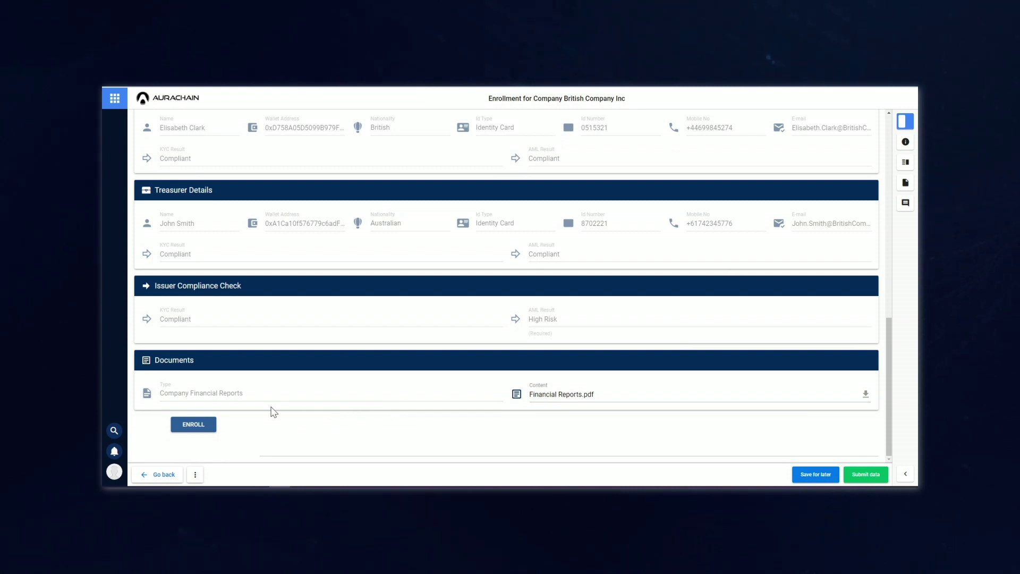
- Enroll British Company Inc and confirm each pending MetaMask transaction
{"action": "left_click", "coordinate": [206, 423]}
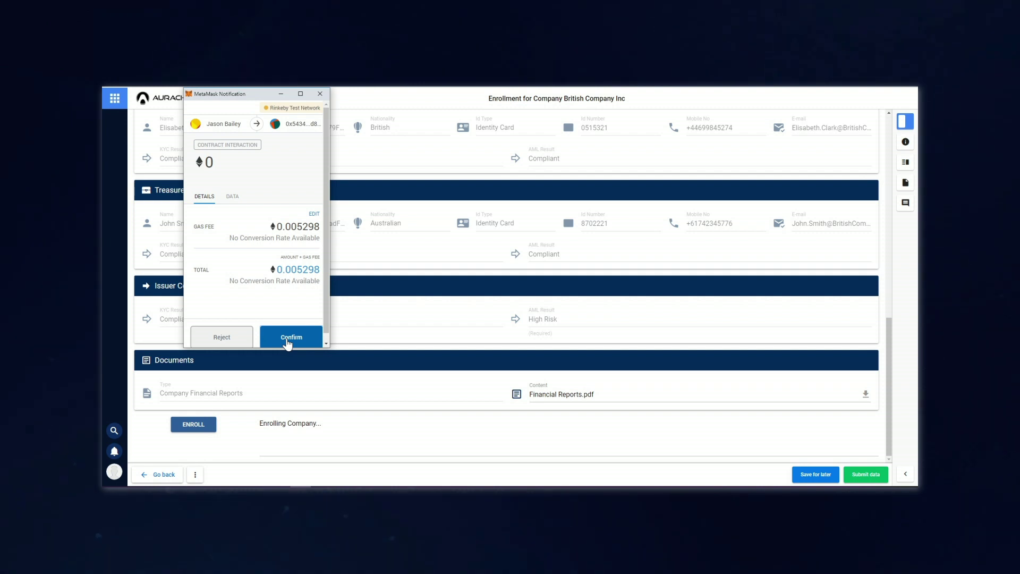
{"action": "left_click", "coordinate": [288, 340]}
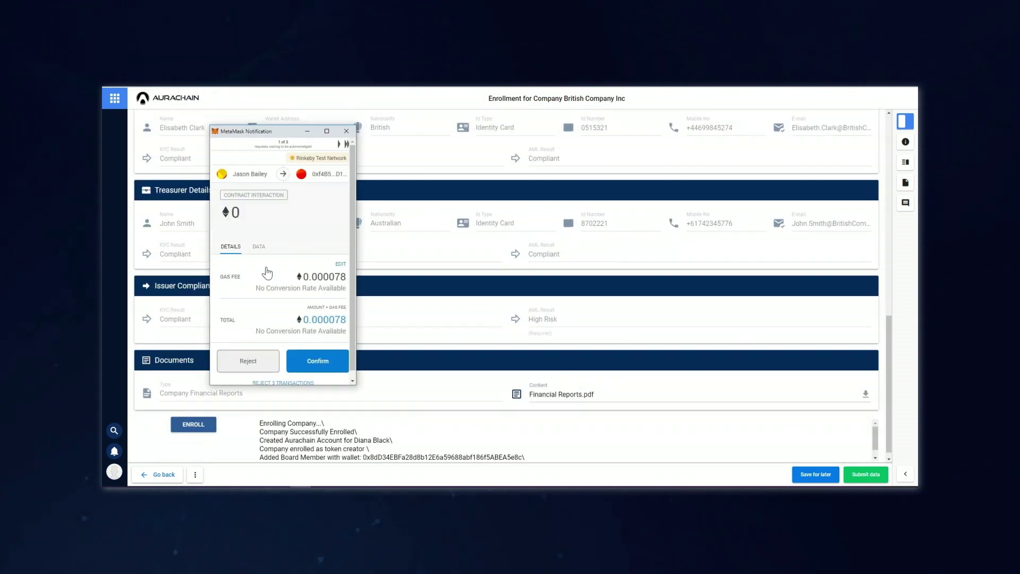
{"action": "left_click", "coordinate": [329, 368]}
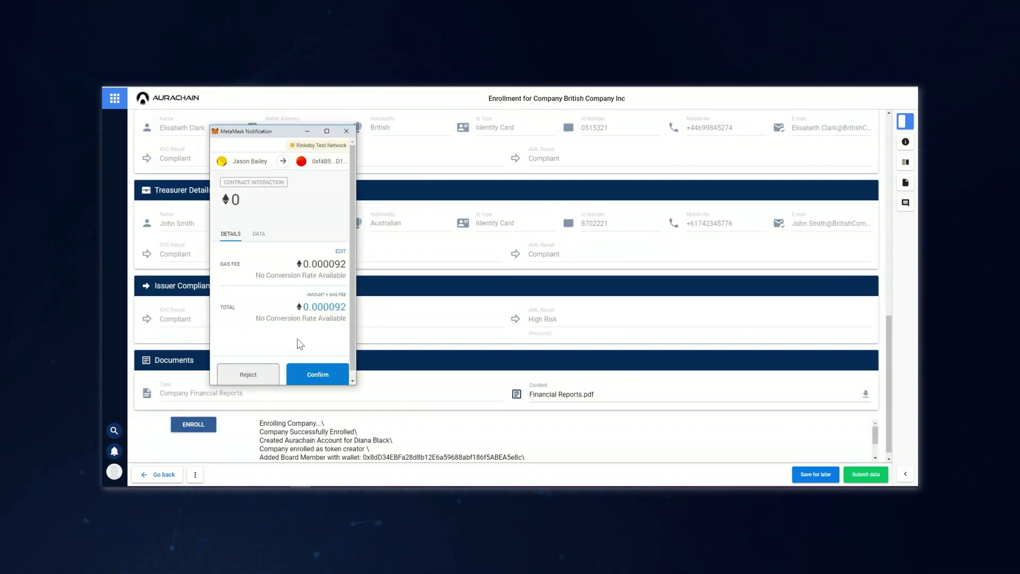
{"action": "left_click", "coordinate": [321, 376]}
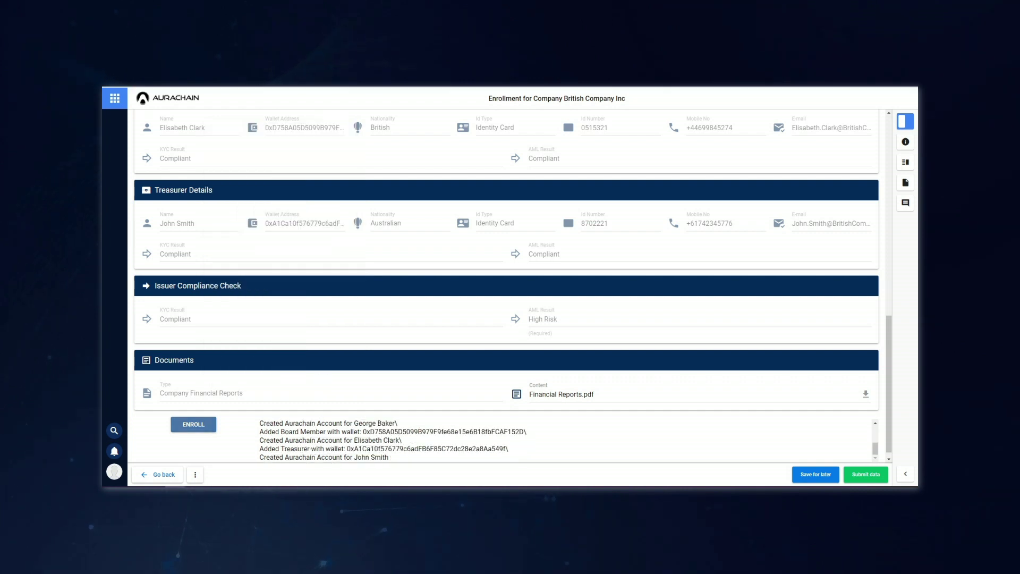
{"action": "left_click", "coordinate": [865, 474]}
{"action": "left_click", "coordinate": [796, 123]}
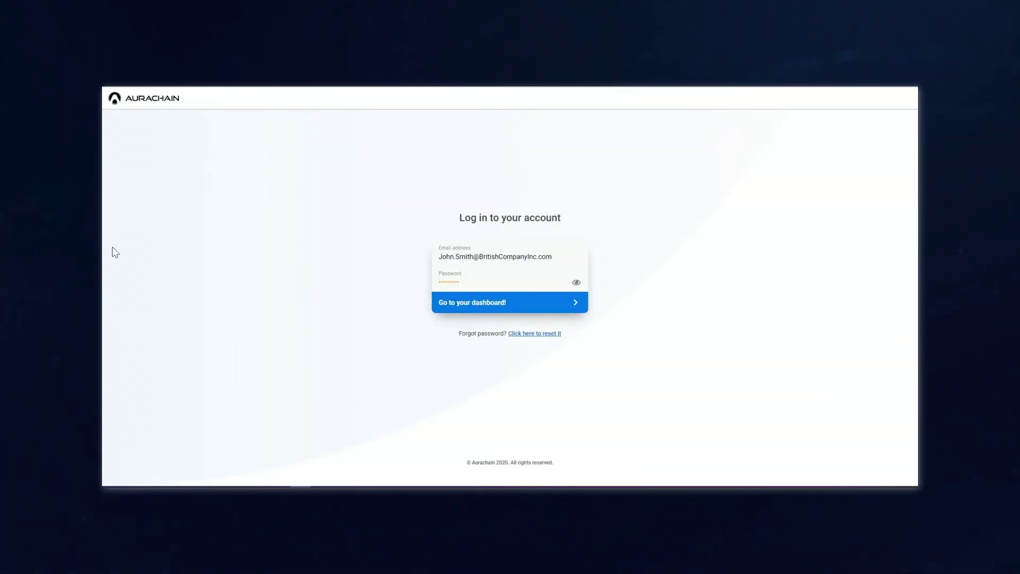
- Log in as the treasurer and start a Digital Securities - Token Issuance request
{"action": "left_click", "coordinate": [477, 307]}
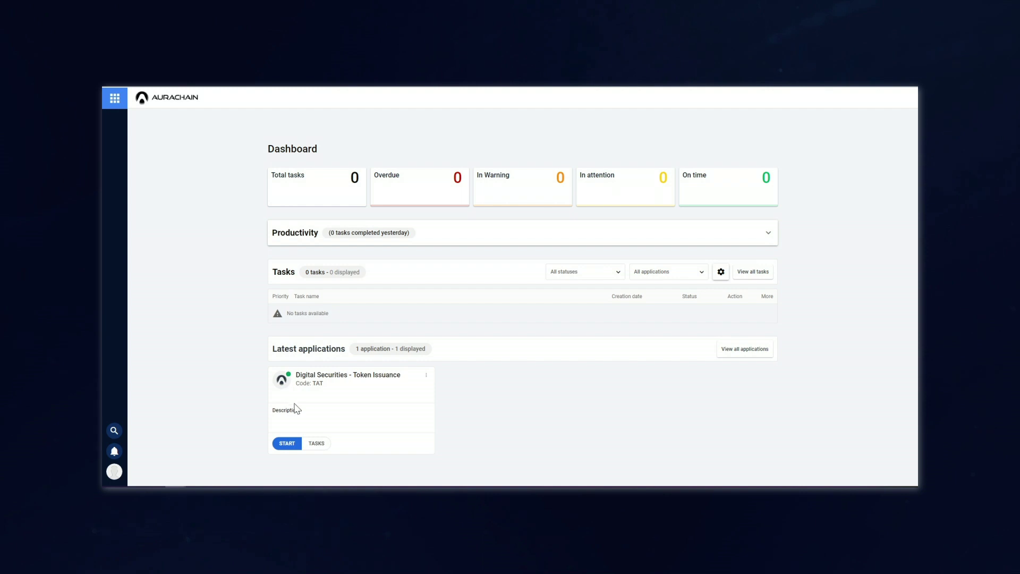
{"action": "left_click", "coordinate": [289, 444]}
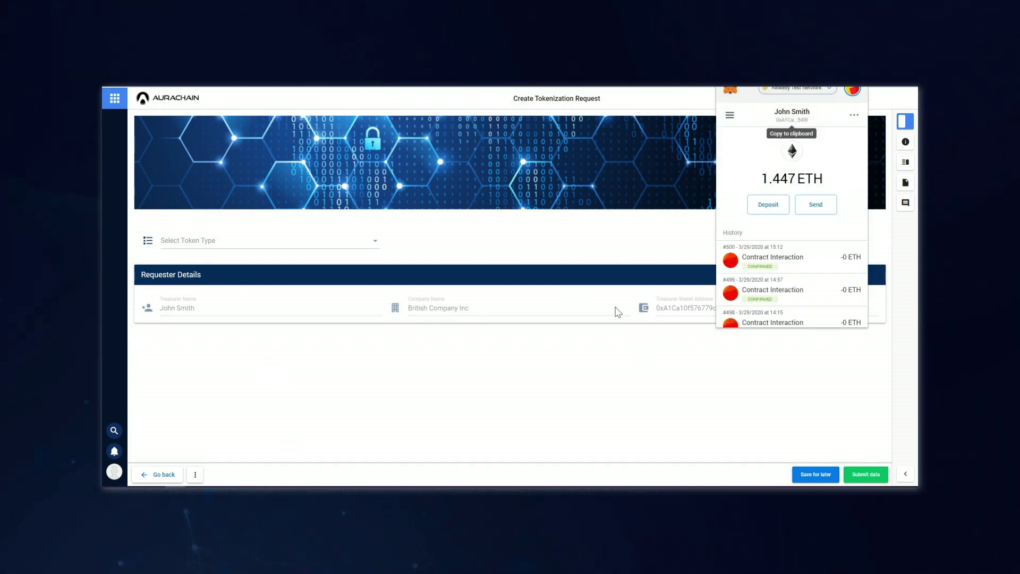
- Set the token type to Fungible
{"action": "left_click", "coordinate": [284, 246]}
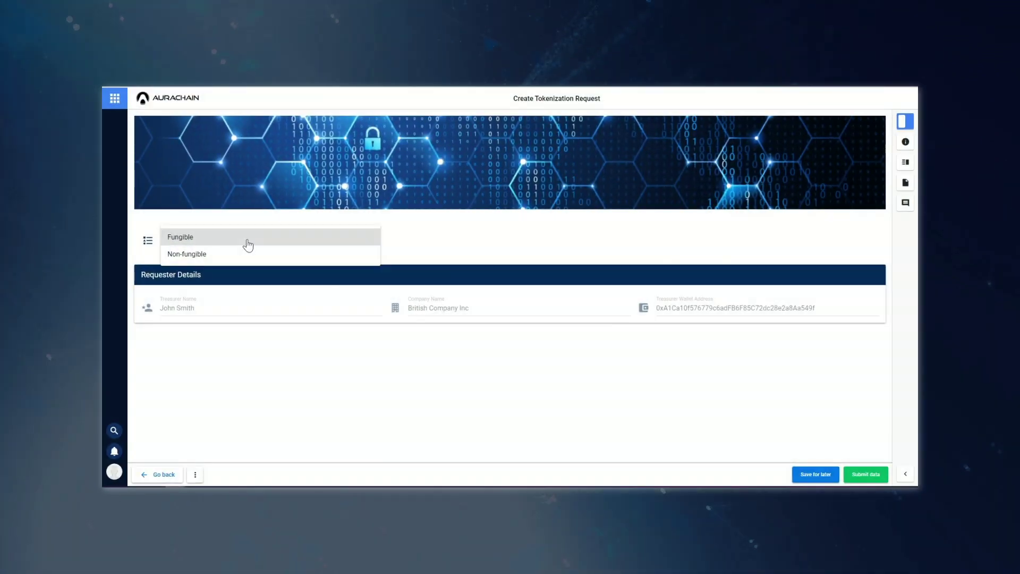
{"action": "left_click", "coordinate": [285, 250]}
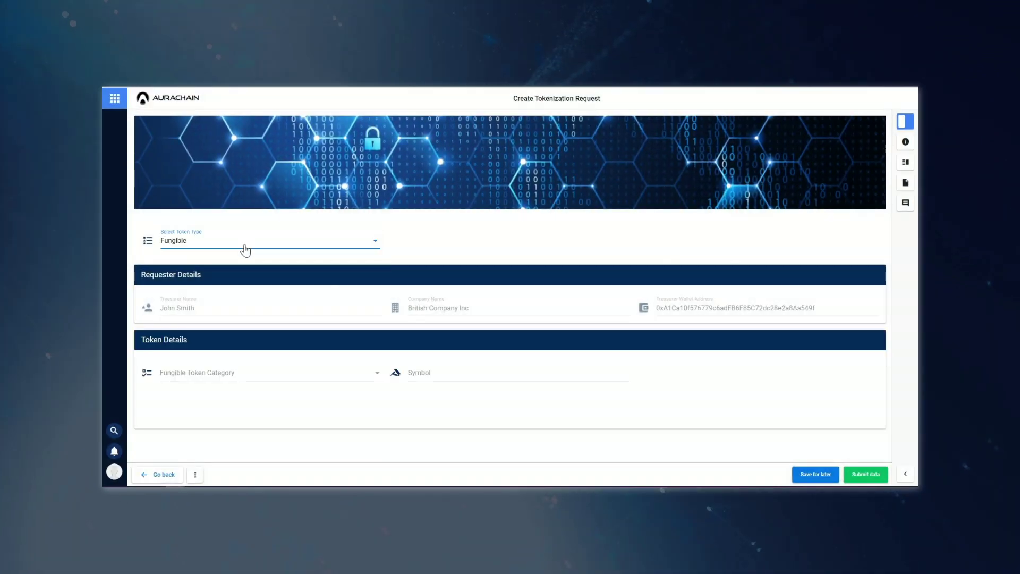
- Make the token an Asset-Backed Security with symbol DSBCoin and denomination 0
{"action": "left_click", "coordinate": [260, 382]}
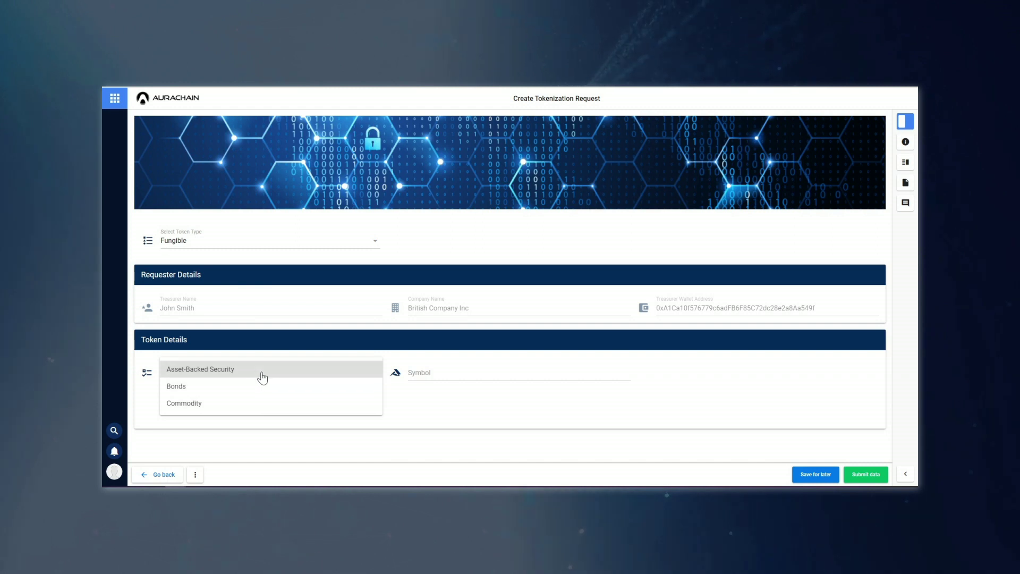
{"action": "left_click", "coordinate": [260, 378]}
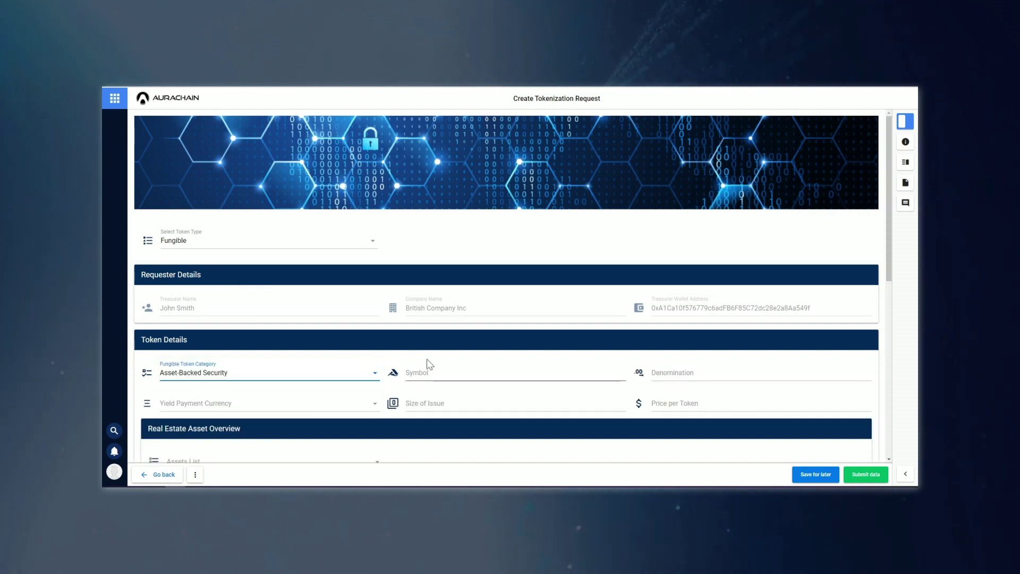
{"action": "left_click", "coordinate": [437, 375]}
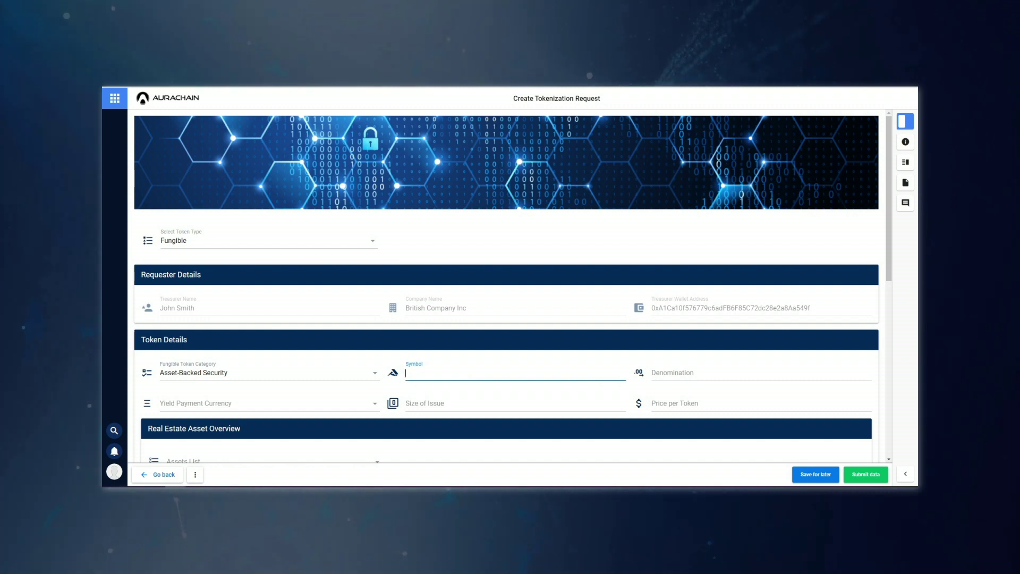
{"action": "type", "text": "DSB"}
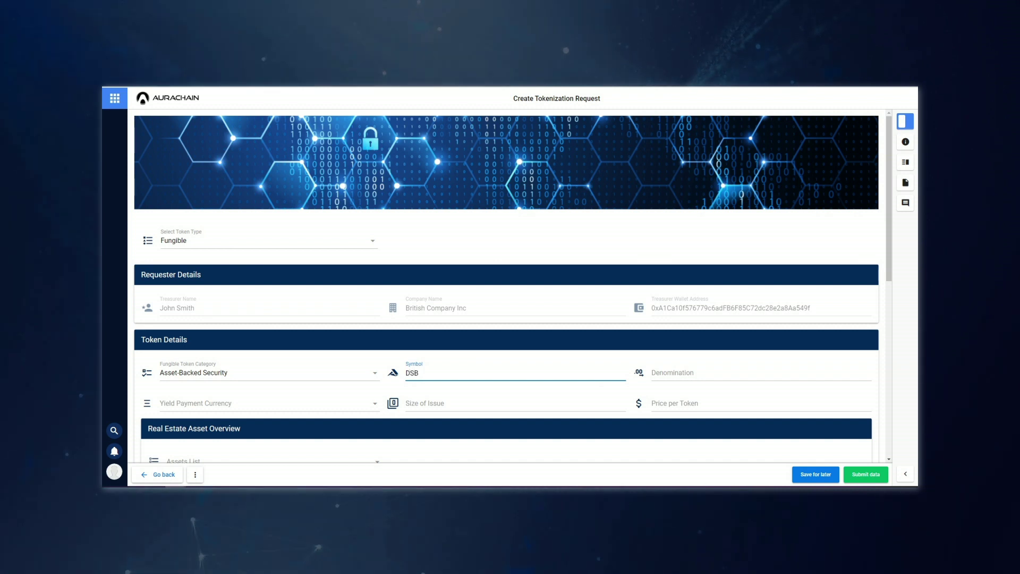
{"action": "type", "text": "Coin"}
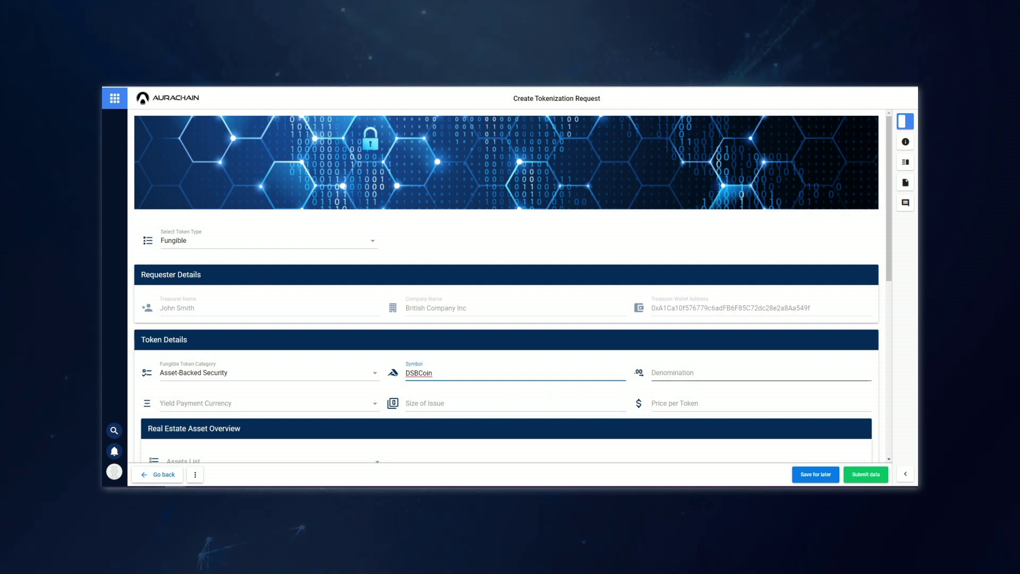
{"action": "left_click", "coordinate": [660, 376]}
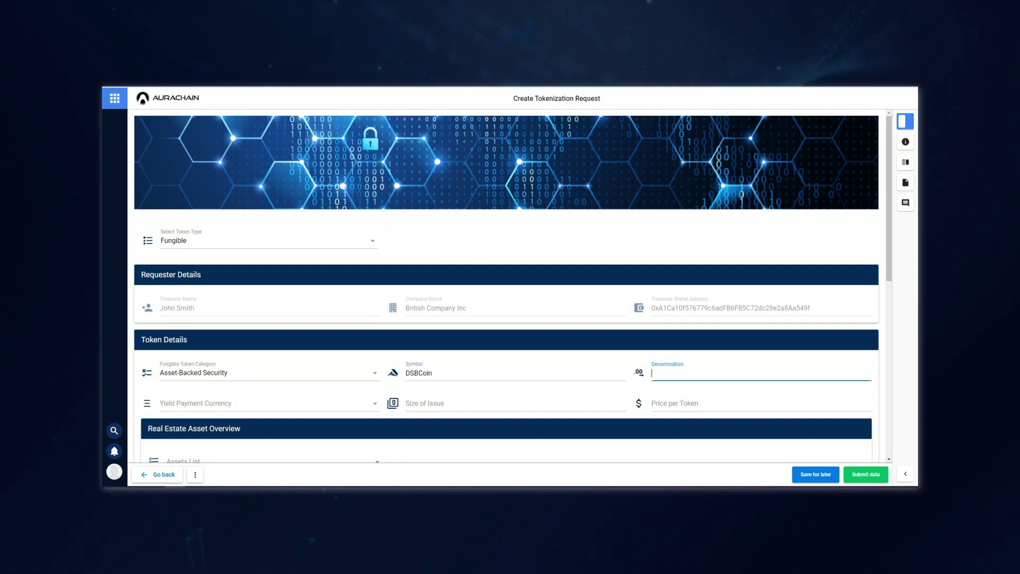
{"action": "type", "text": "0"}
- Set Platform Currency yield, issue size 50 and price USDT 50 per token
{"action": "left_click", "coordinate": [176, 404]}
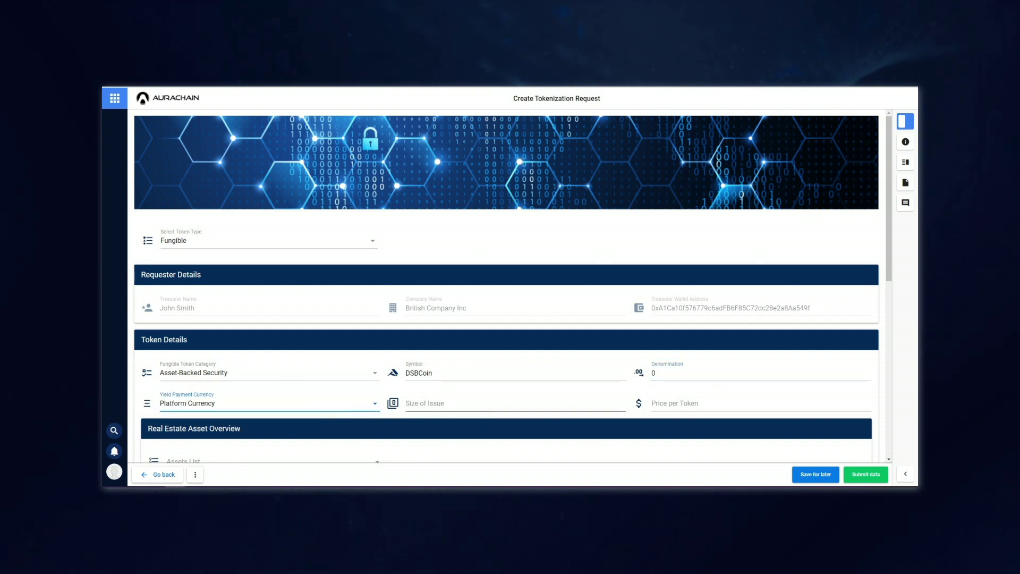
{"action": "left_click", "coordinate": [478, 403]}
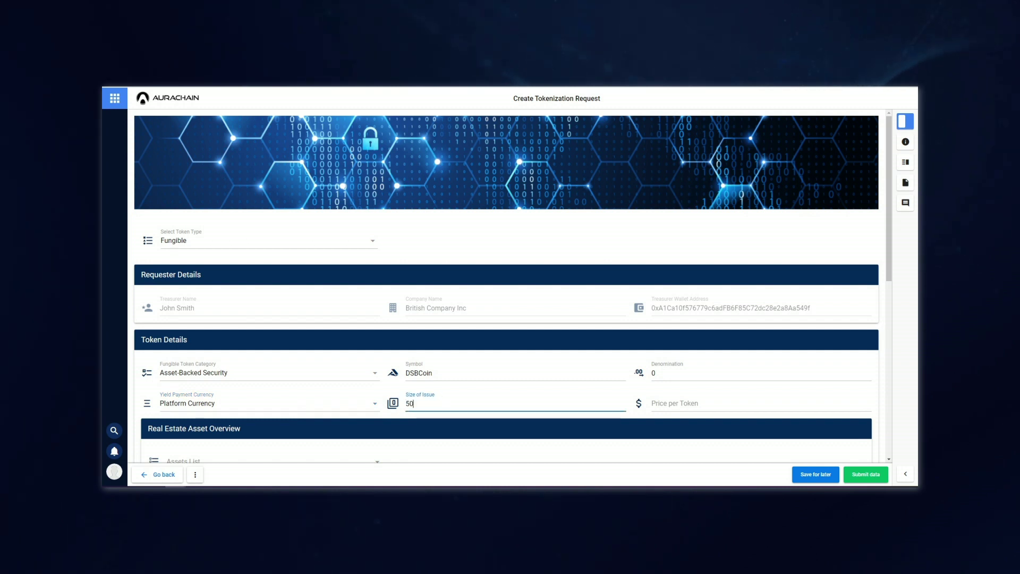
{"action": "left_click", "coordinate": [661, 403]}
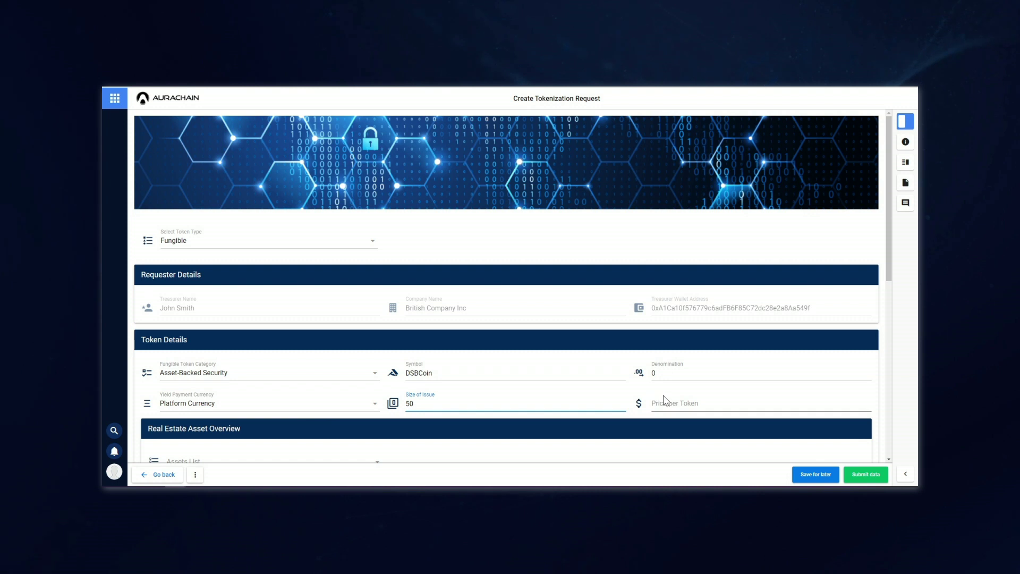
{"action": "type", "text": "USDT 50"}
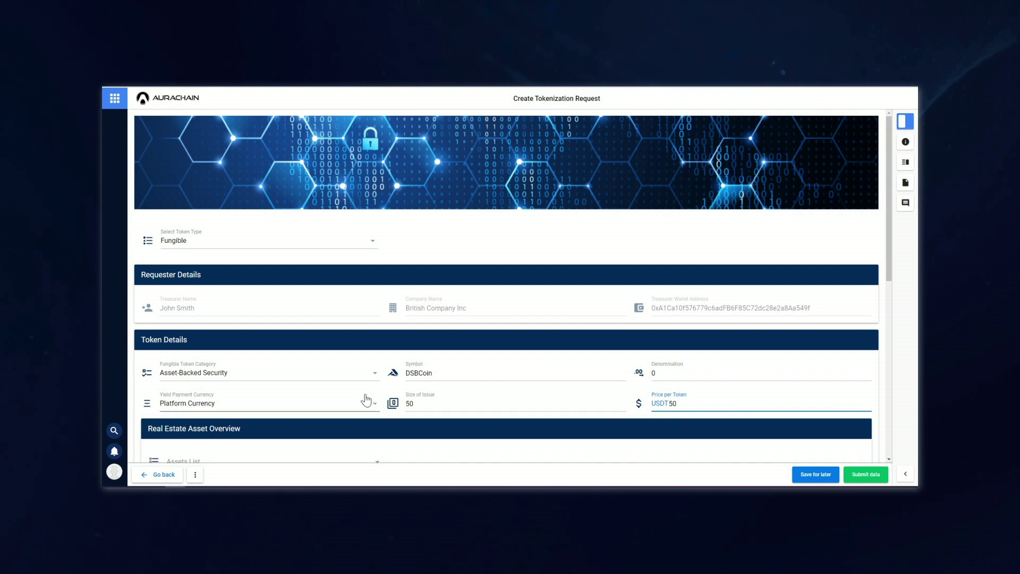
{"action": "scroll", "coordinate": [366, 400], "scroll_direction": "down", "scroll_amount": 1}
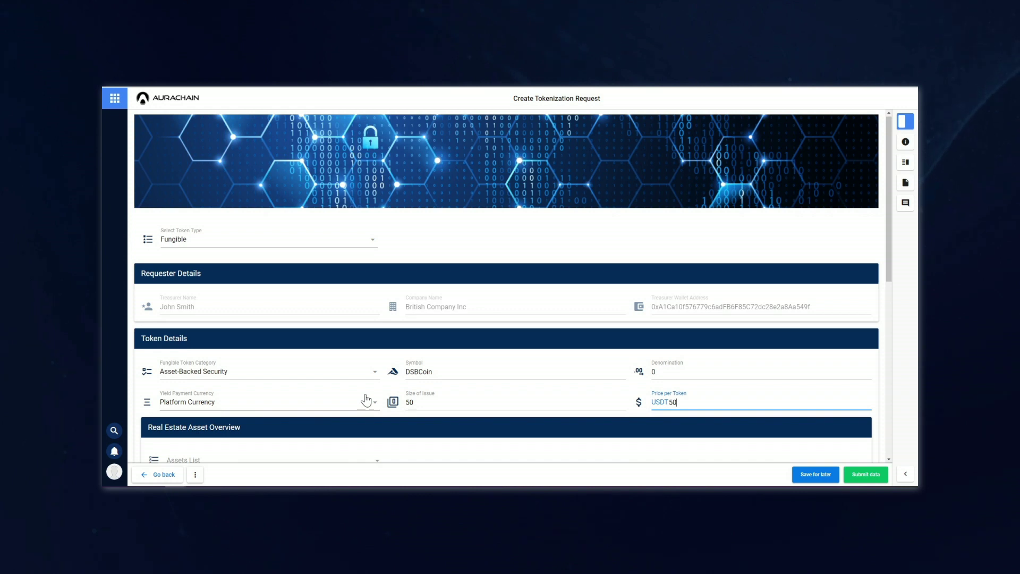
{"action": "scroll", "coordinate": [364, 396], "scroll_direction": "down", "scroll_amount": 2}
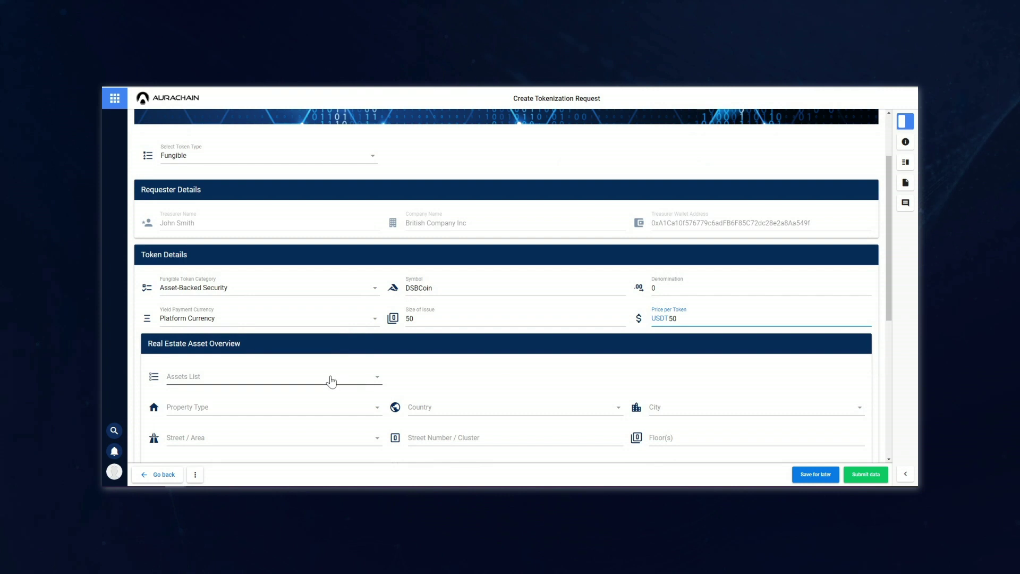
- Select the Residential, Sharjah, Al Wahda St asset, prefilling 548 sqft and USD 96,450 valuation
{"action": "left_click", "coordinate": [329, 381]}
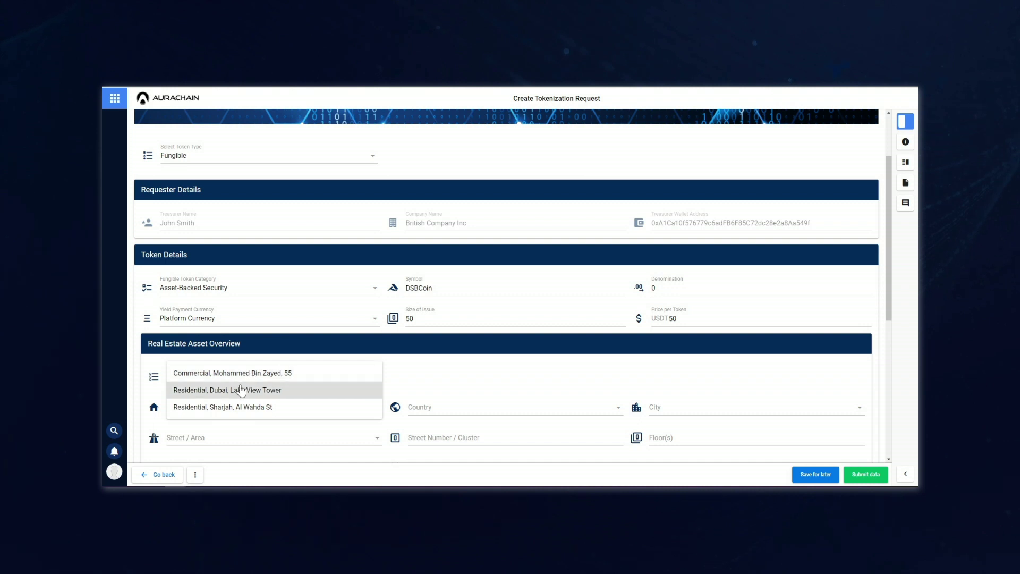
{"action": "left_click", "coordinate": [232, 413]}
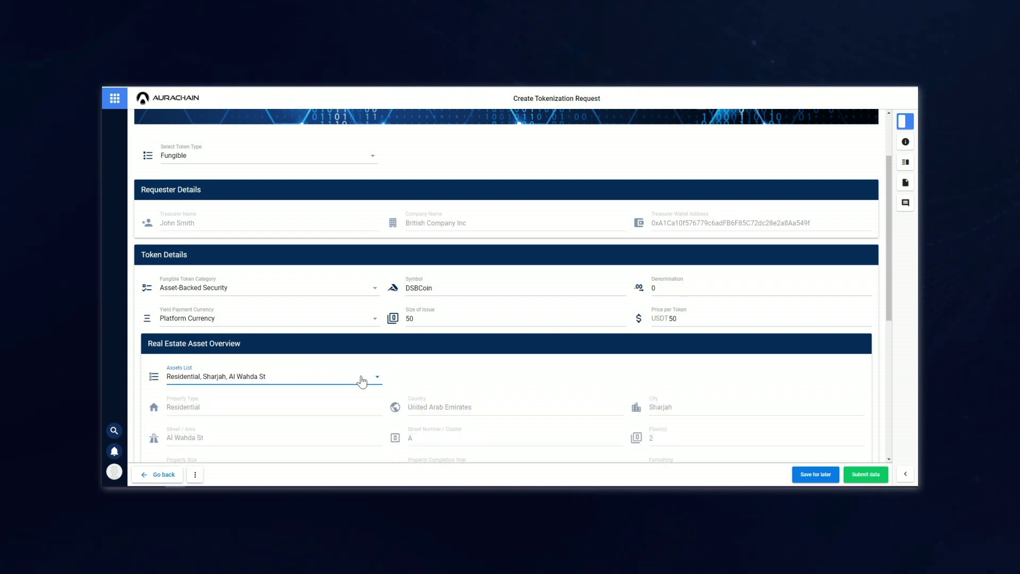
{"action": "scroll", "coordinate": [380, 379], "scroll_direction": "down", "scroll_amount": 1}
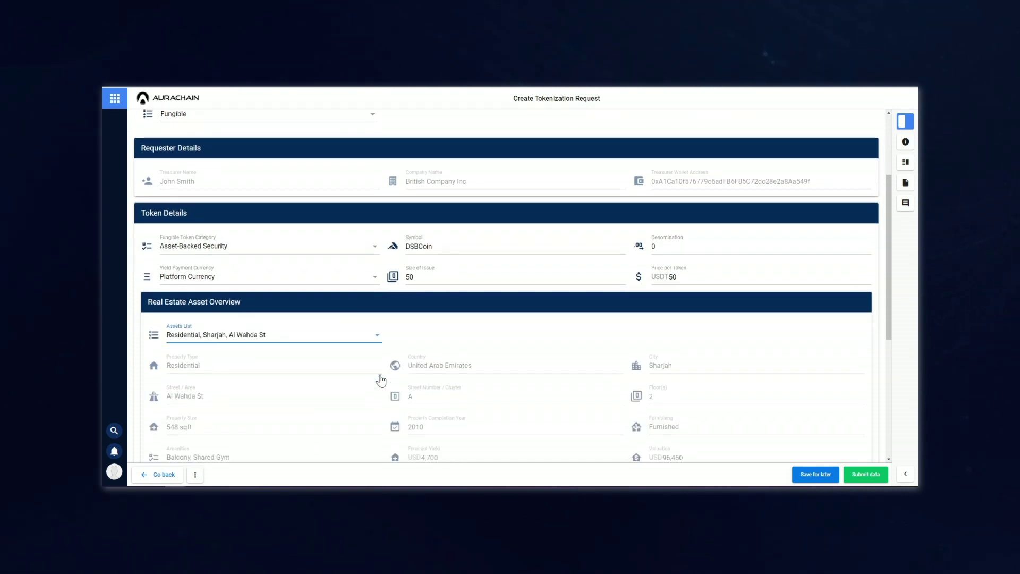
{"action": "scroll", "coordinate": [336, 365], "scroll_direction": "down", "scroll_amount": 1}
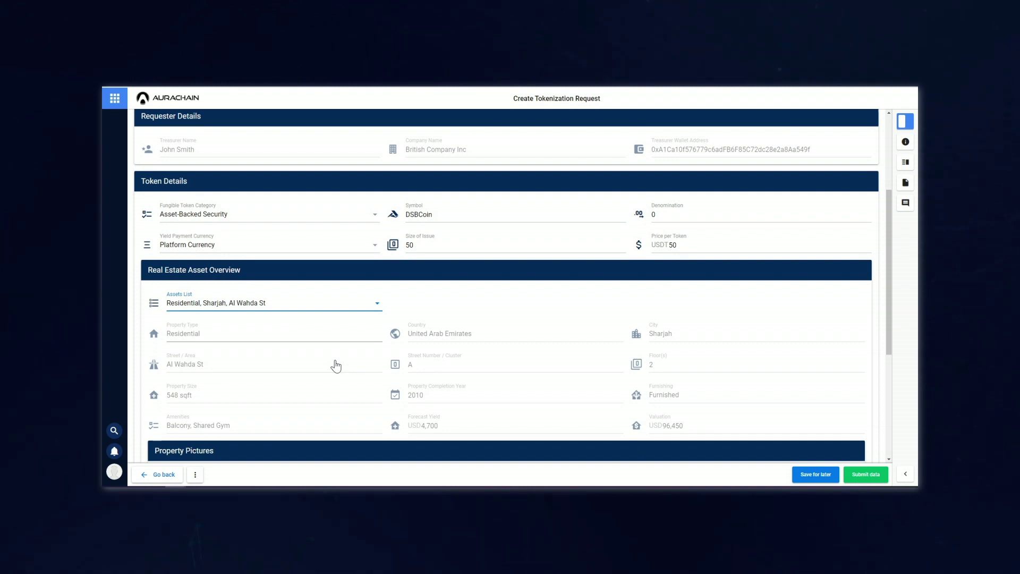
{"action": "scroll", "coordinate": [336, 365], "scroll_direction": "down", "scroll_amount": 1}
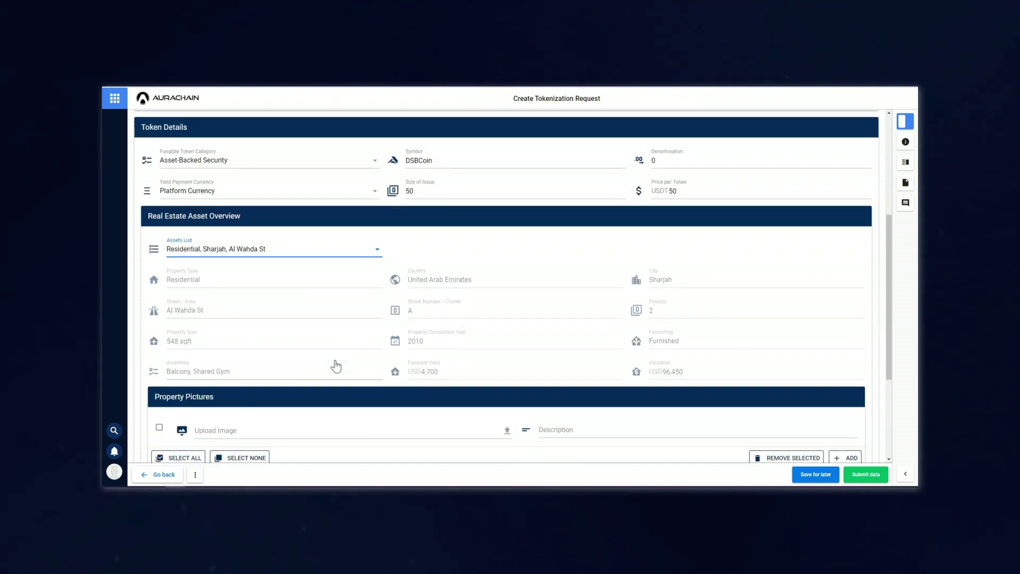
{"action": "scroll", "coordinate": [336, 365], "scroll_direction": "down", "scroll_amount": 2}
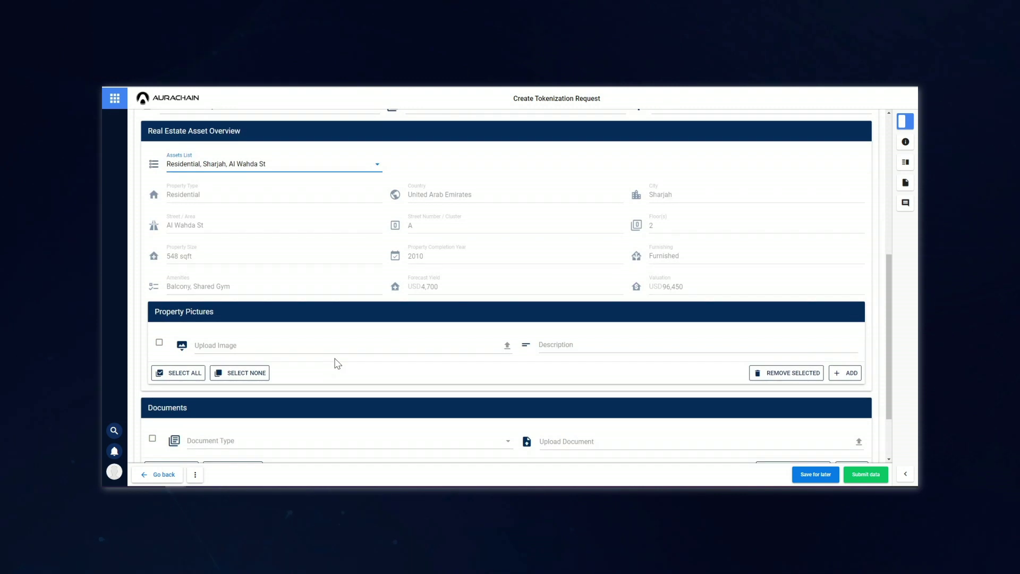
{"action": "scroll", "coordinate": [336, 365], "scroll_direction": "down", "scroll_amount": 1}
{"action": "scroll", "coordinate": [336, 361], "scroll_direction": "down", "scroll_amount": 1}
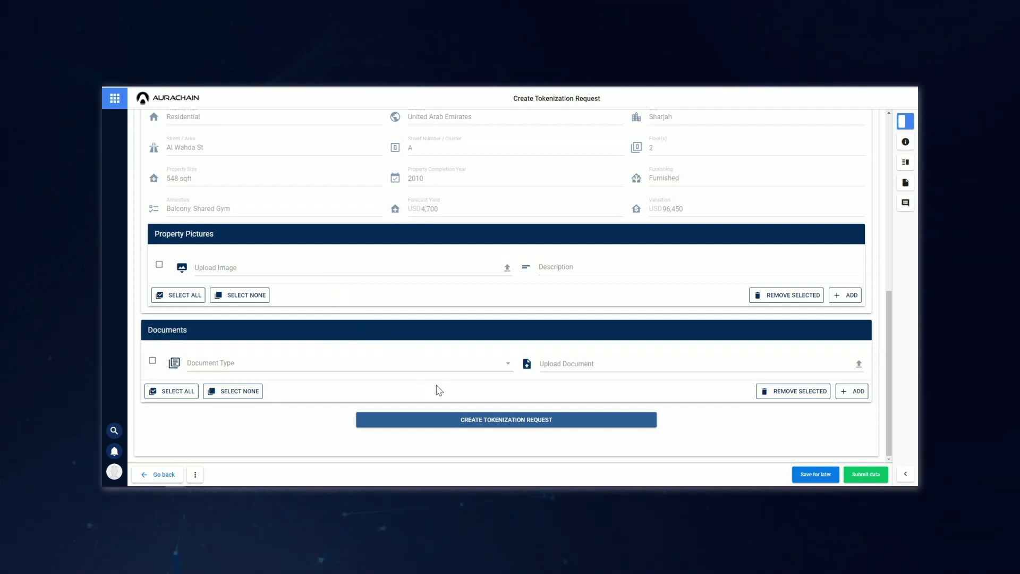
- Create the tokenization request and confirm its MetaMask transaction
{"action": "left_click", "coordinate": [462, 420]}
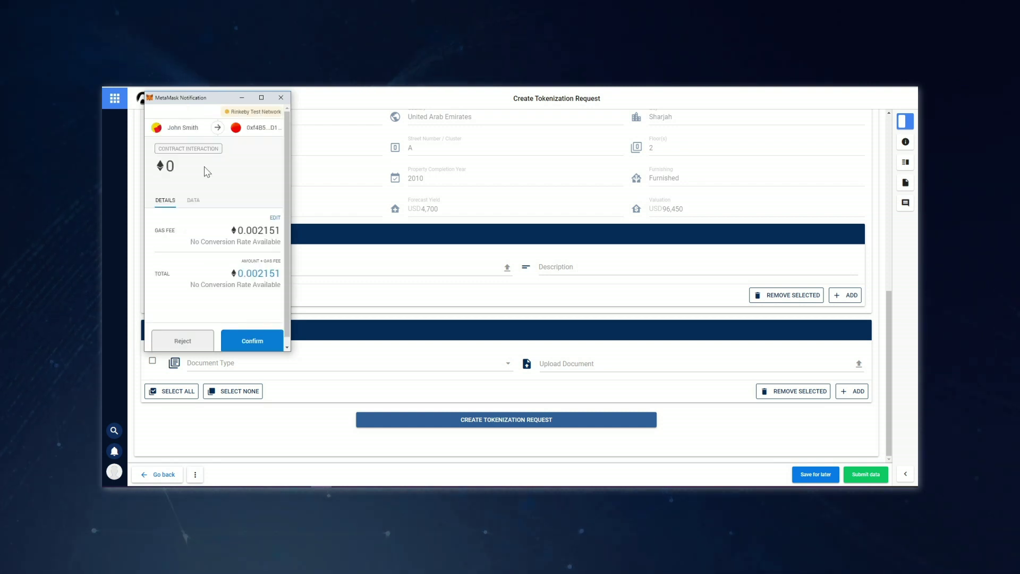
{"action": "left_click", "coordinate": [257, 343]}
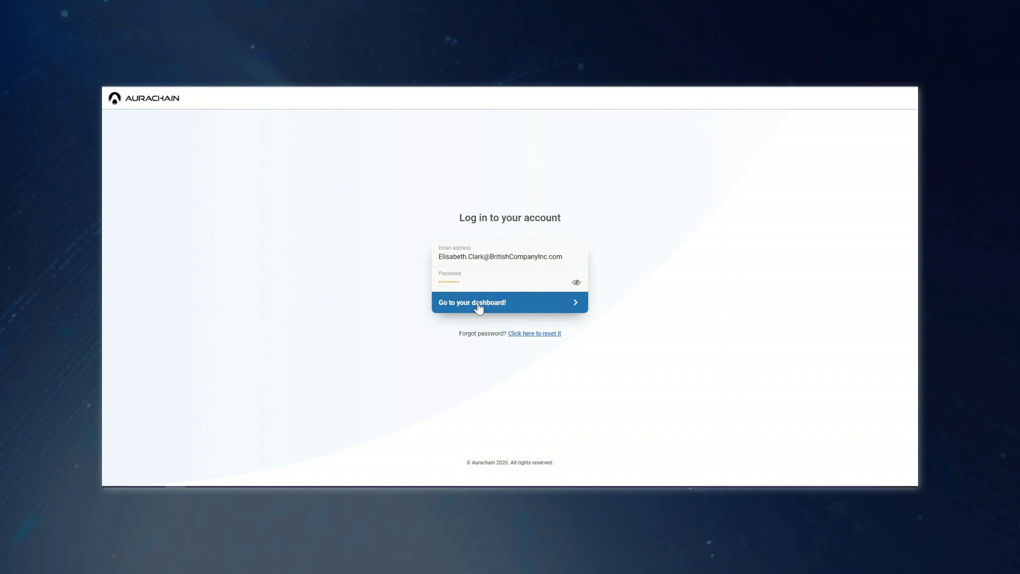
- Sign in as the board member, open the DSBCoin Vote for Asset Tokenization task and review its details
{"action": "left_click", "coordinate": [479, 307]}
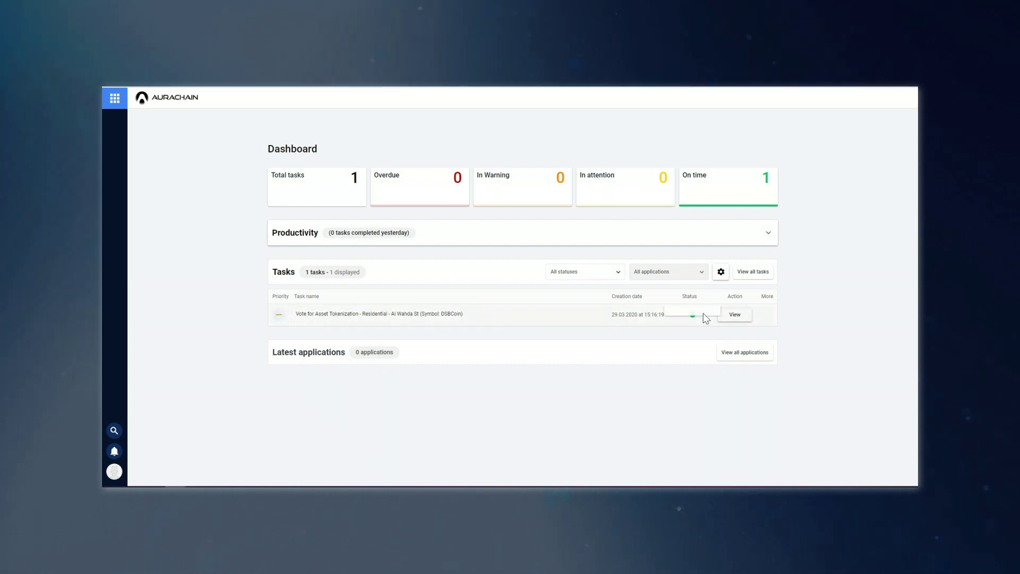
{"action": "left_click", "coordinate": [734, 314]}
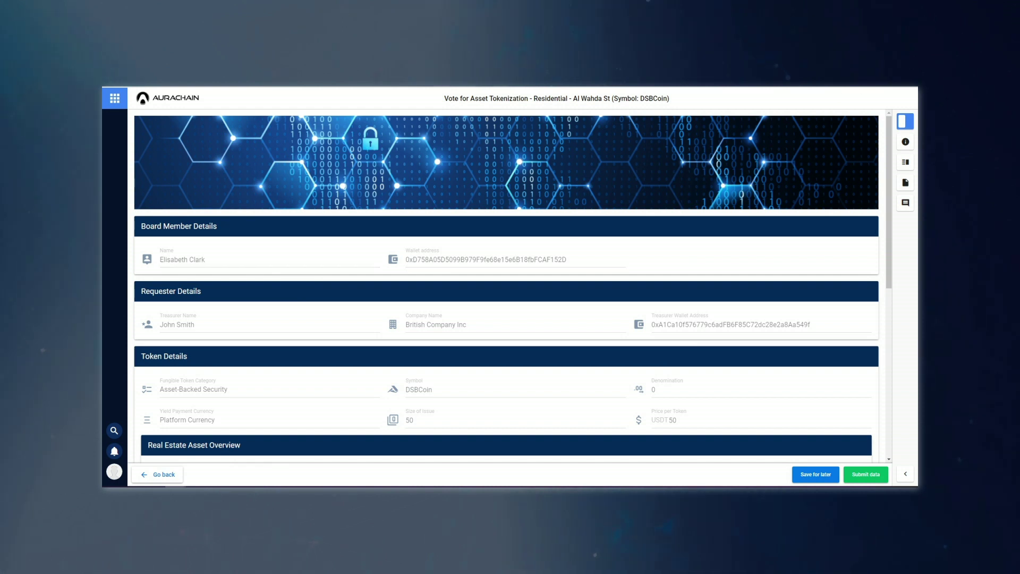
{"action": "left_click", "coordinate": [860, 80]}
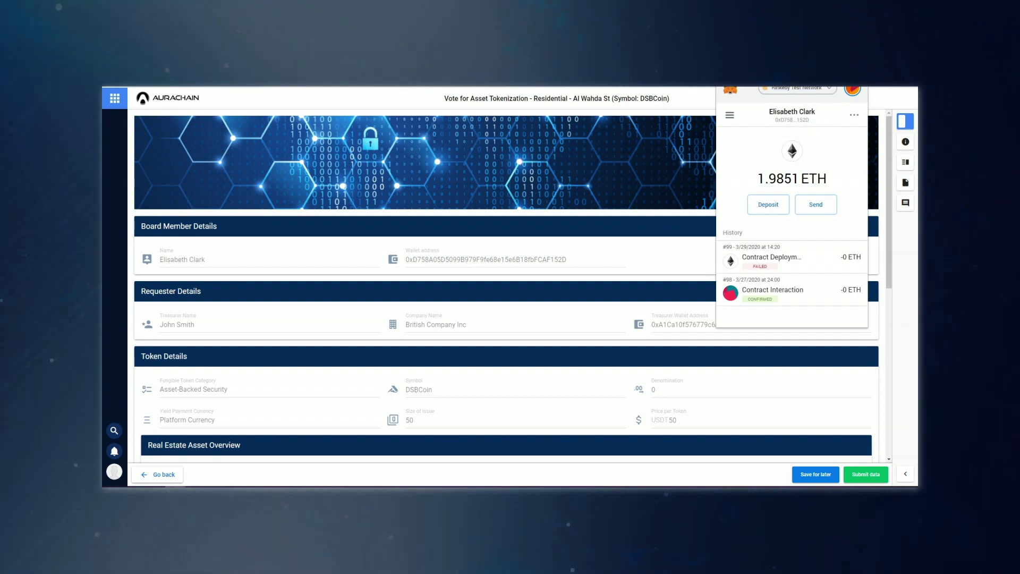
{"action": "left_click", "coordinate": [891, 99]}
{"action": "scroll", "coordinate": [482, 251], "scroll_direction": "down", "scroll_amount": 3}
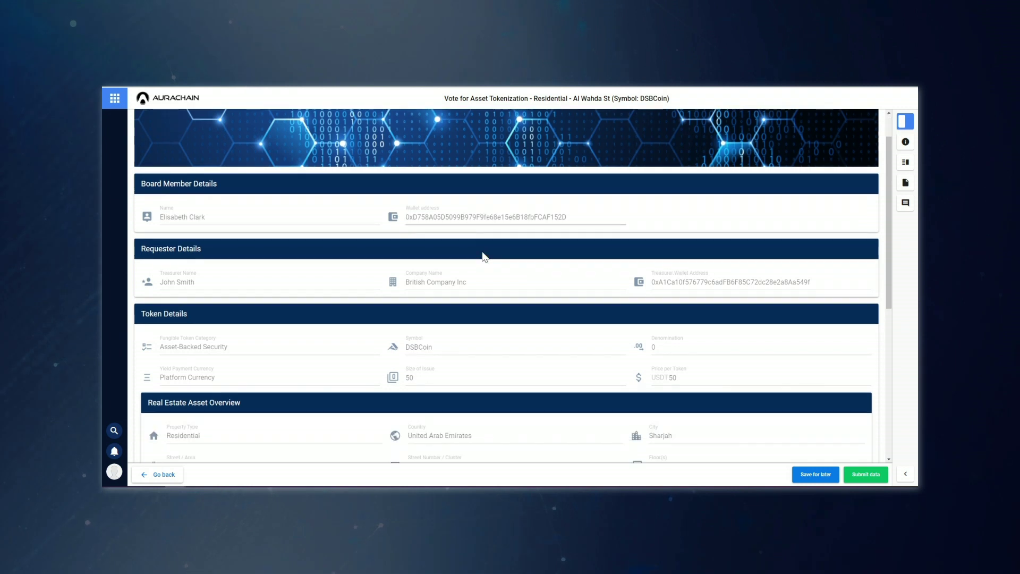
{"action": "scroll", "coordinate": [483, 255], "scroll_direction": "down", "scroll_amount": 5}
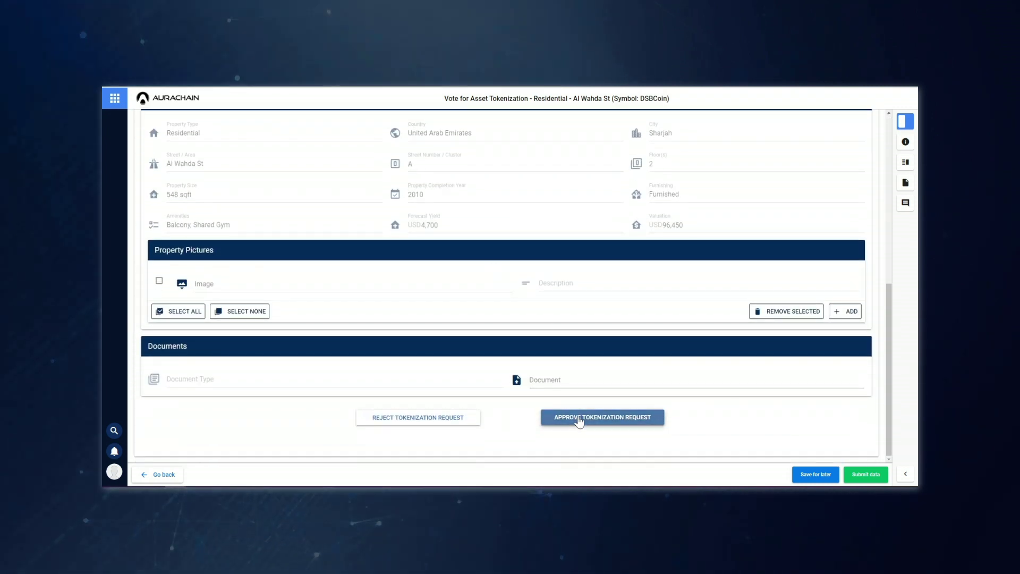
- Approve the DSBCoin tokenization request in MetaMask and submit the task as Vote Registered
{"action": "left_click", "coordinate": [556, 414]}
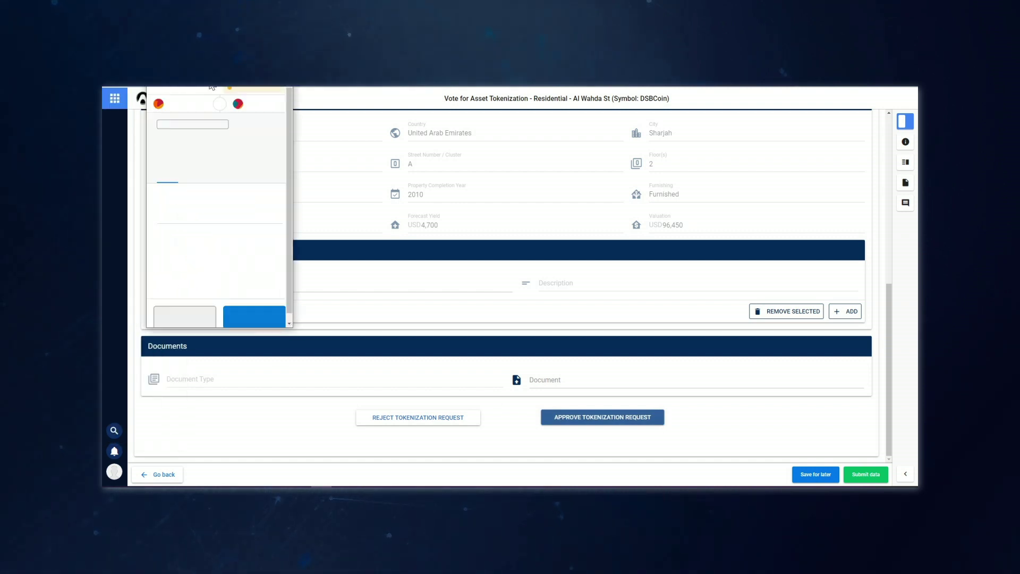
{"action": "left_click", "coordinate": [259, 318]}
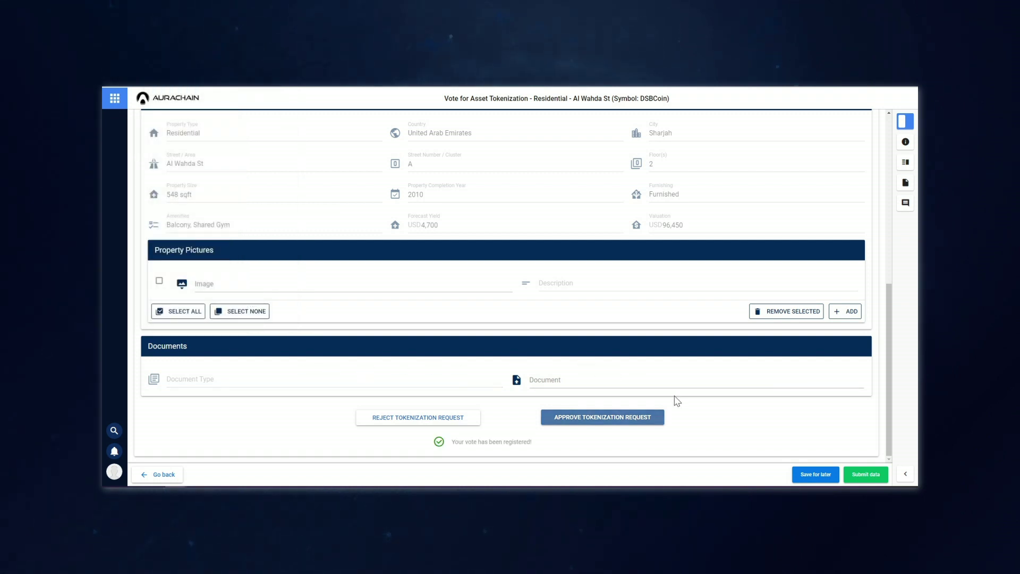
{"action": "left_click", "coordinate": [865, 474]}
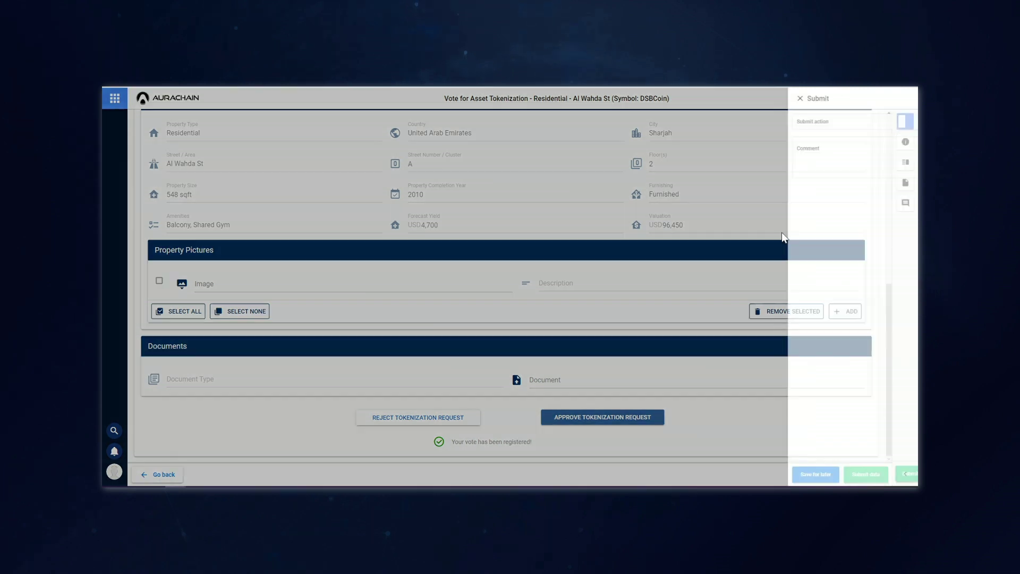
{"action": "left_click", "coordinate": [798, 123]}
{"action": "left_click", "coordinate": [786, 139]}
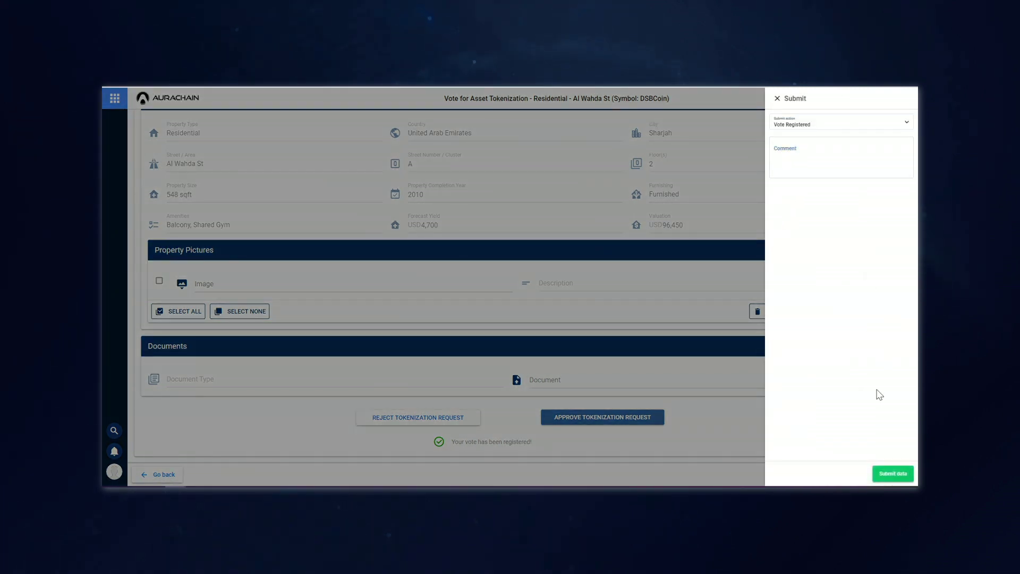
{"action": "left_click", "coordinate": [884, 472]}
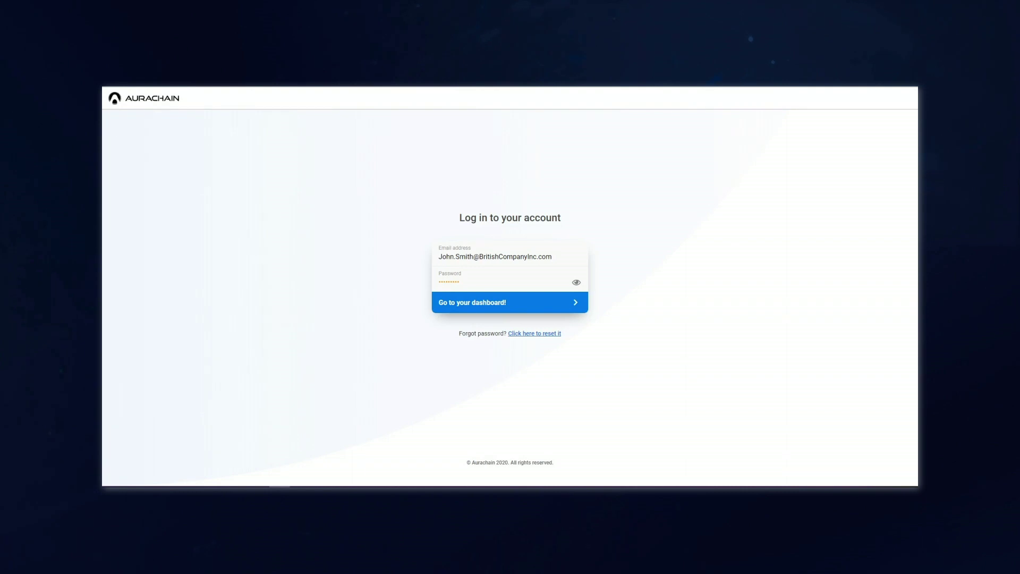
- Log in as the issuer, open the Register Board Decision task and check the wallet balance
{"action": "left_click", "coordinate": [455, 305]}
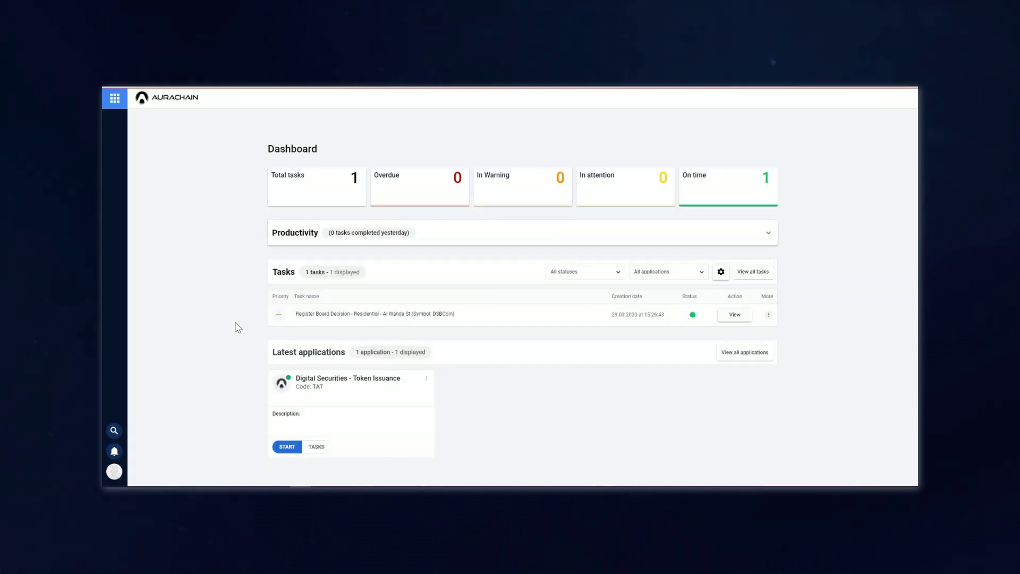
{"action": "left_click", "coordinate": [729, 316]}
{"action": "scroll", "coordinate": [444, 276], "scroll_direction": "down", "scroll_amount": 5}
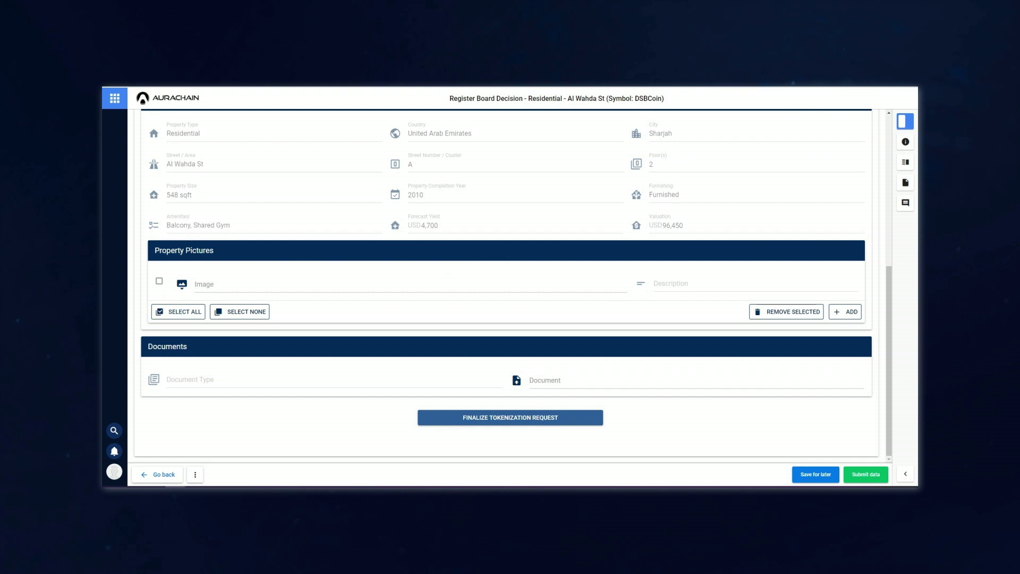
{"action": "left_click", "coordinate": [831, 113]}
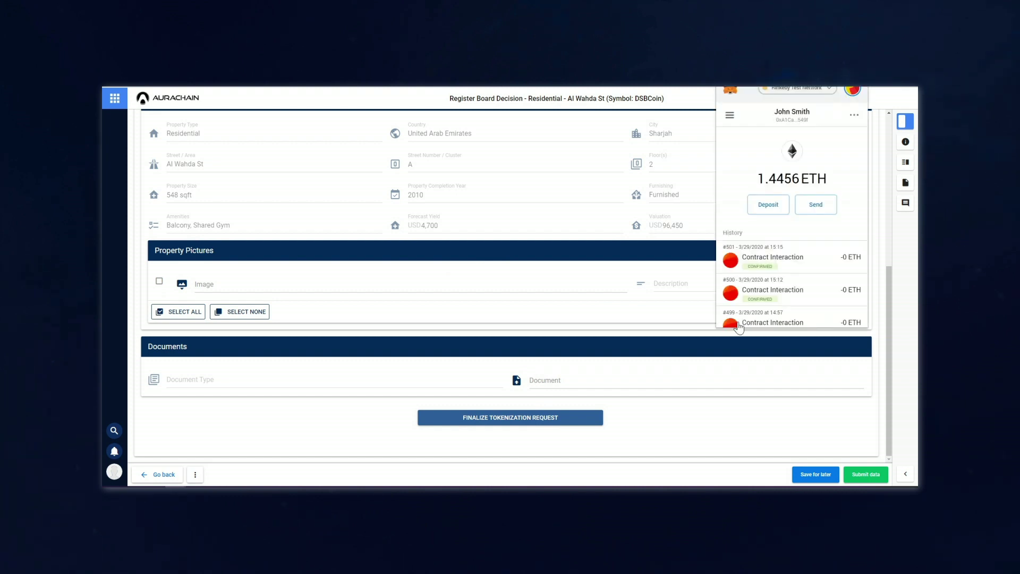
{"action": "left_click", "coordinate": [690, 428]}
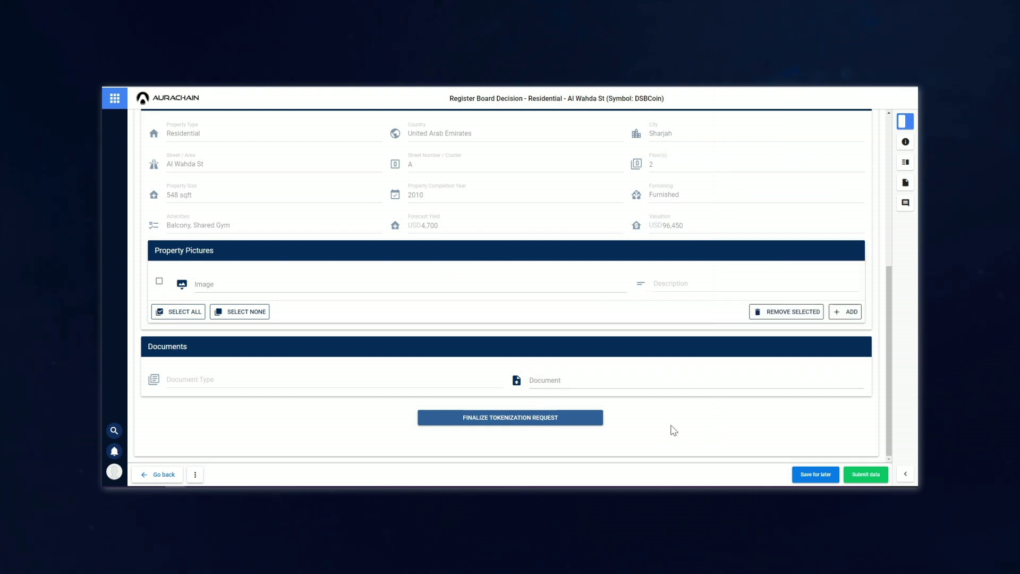
- Finalize the DSBCoin tokenization request, confirm it in MetaMask and submit the board decision
{"action": "left_click", "coordinate": [550, 418]}
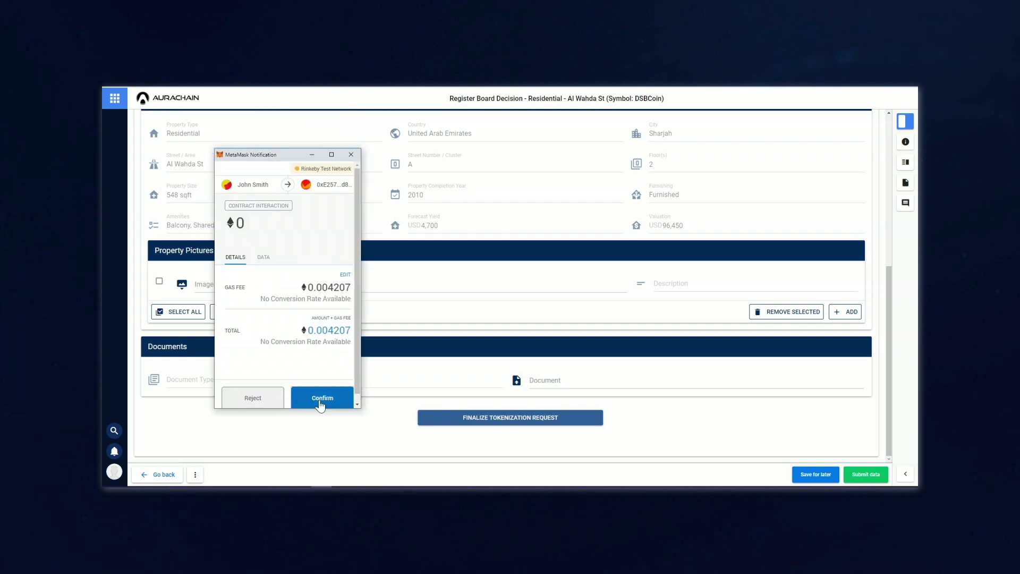
{"action": "left_click", "coordinate": [319, 404]}
{"action": "left_click", "coordinate": [312, 440]}
{"action": "left_click", "coordinate": [865, 473]}
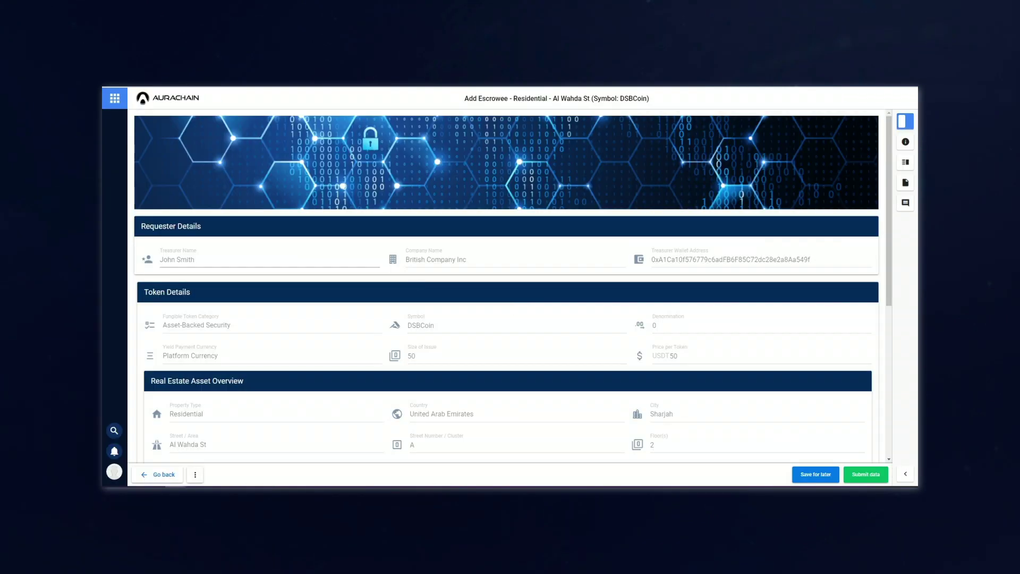
- Add the DSBCoin escrowee, confirm it in MetaMask, and submit the Add Escrowee task with Submit
{"action": "scroll", "coordinate": [375, 274], "scroll_direction": "down", "scroll_amount": 3}
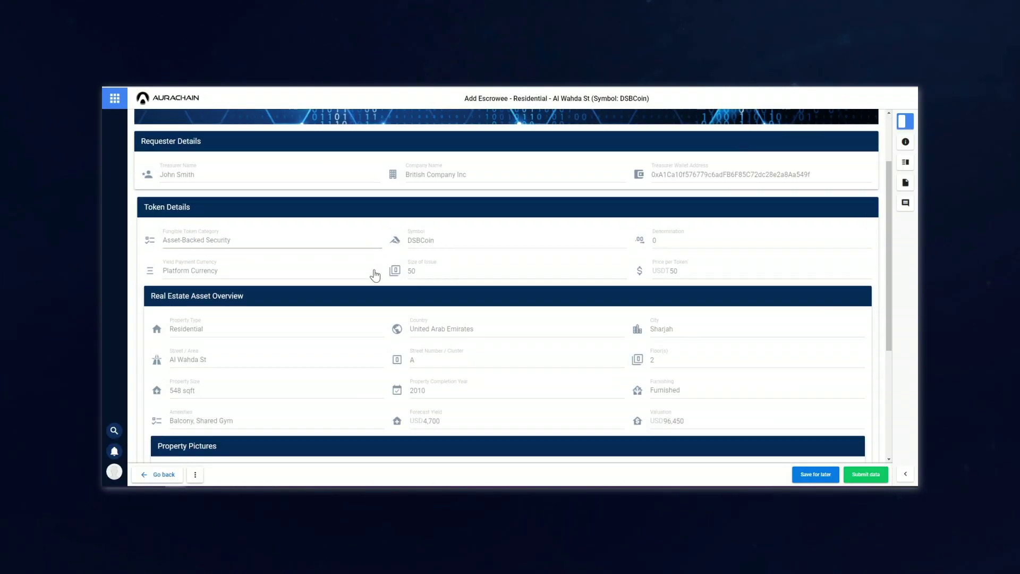
{"action": "scroll", "coordinate": [374, 275], "scroll_direction": "down", "scroll_amount": 3}
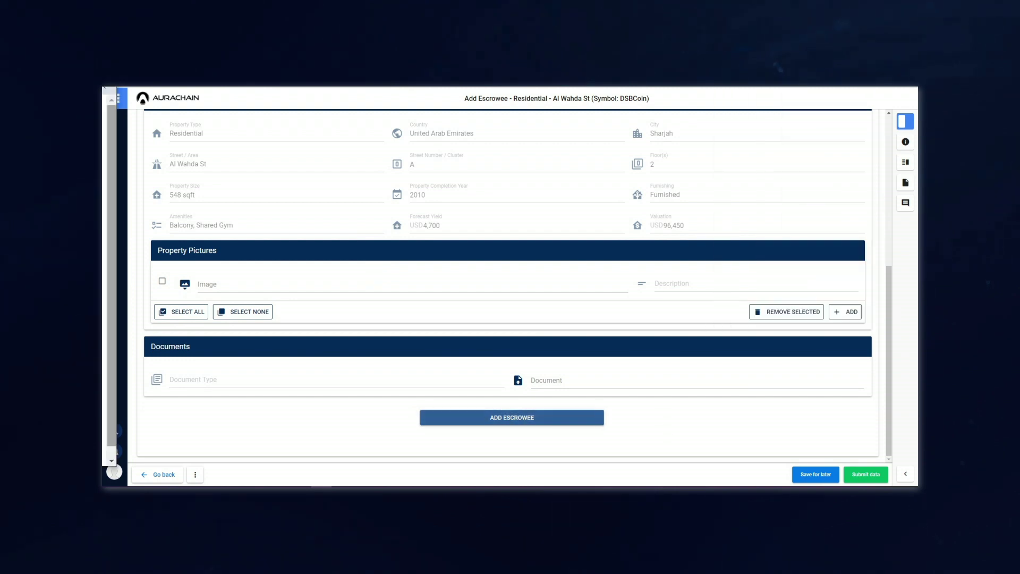
{"action": "left_click", "coordinate": [292, 366]}
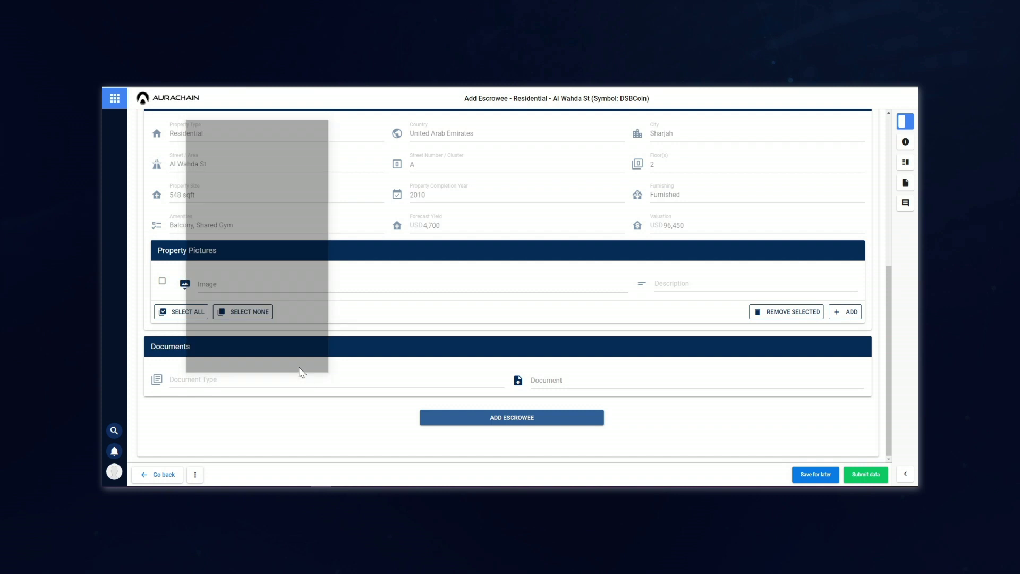
{"action": "left_click", "coordinate": [866, 474]}
{"action": "left_click", "coordinate": [812, 122]}
{"action": "left_click", "coordinate": [804, 139]}
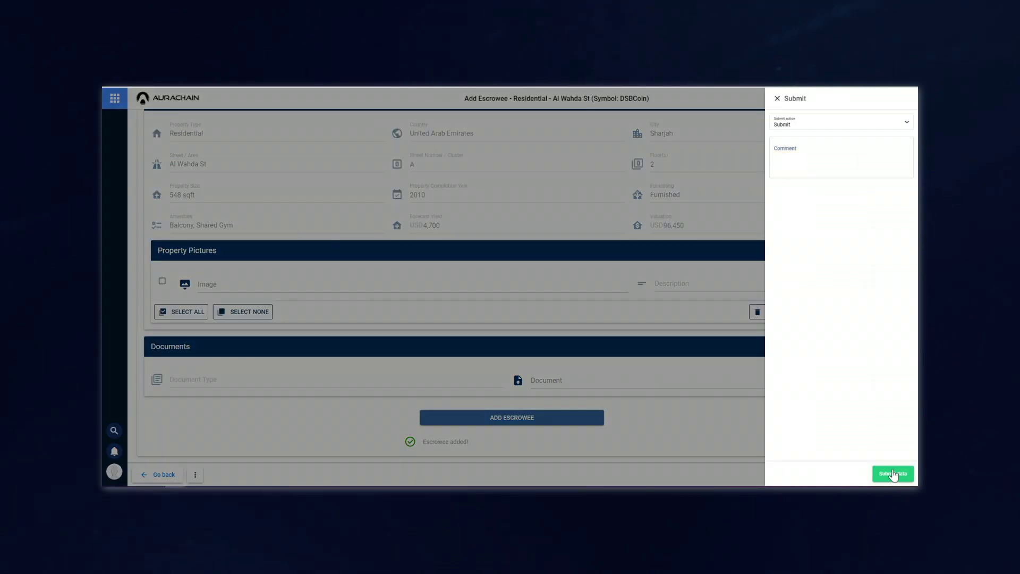
{"action": "left_click", "coordinate": [892, 473]}
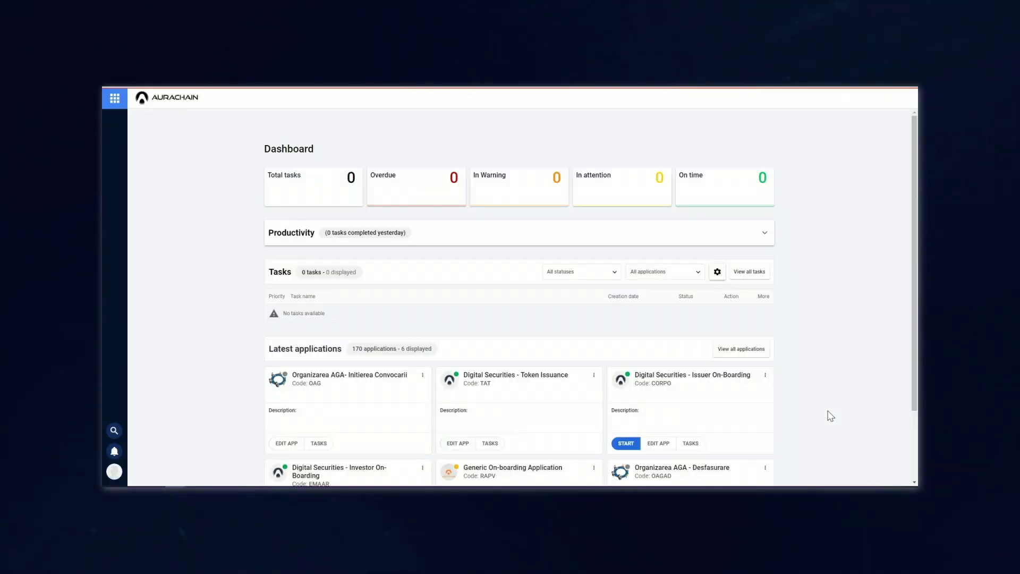
{"action": "scroll", "coordinate": [830, 375], "scroll_direction": "down", "scroll_amount": 2}
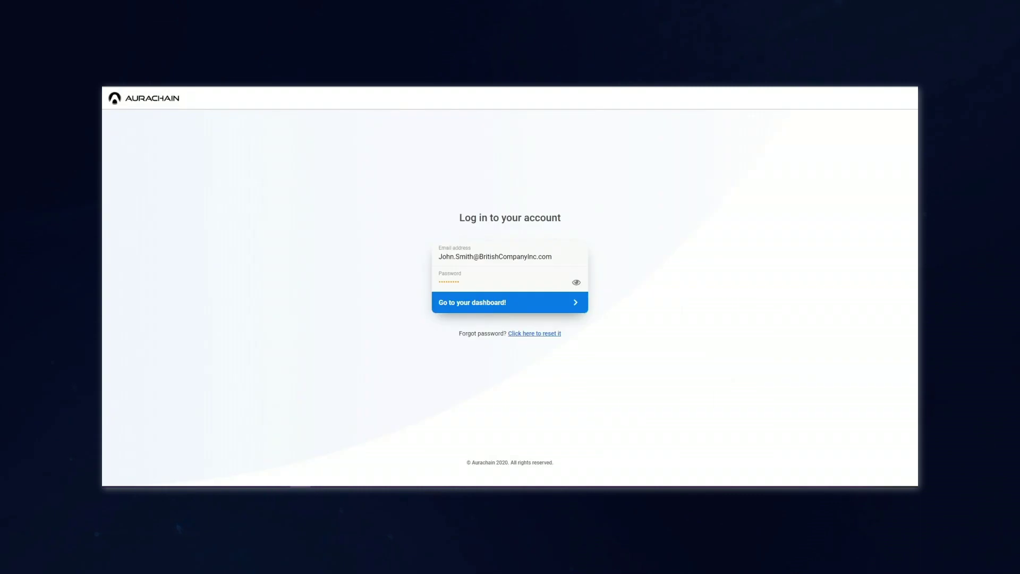
- Log in as the issuer and claim the DSBCoin Create Offer task
{"action": "left_click", "coordinate": [496, 305]}
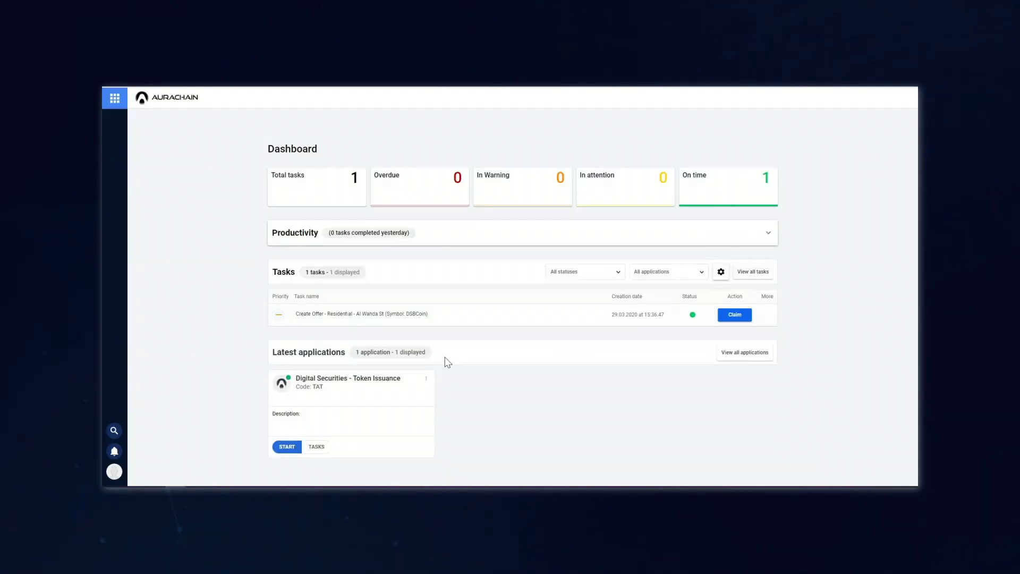
{"action": "left_click", "coordinate": [734, 315]}
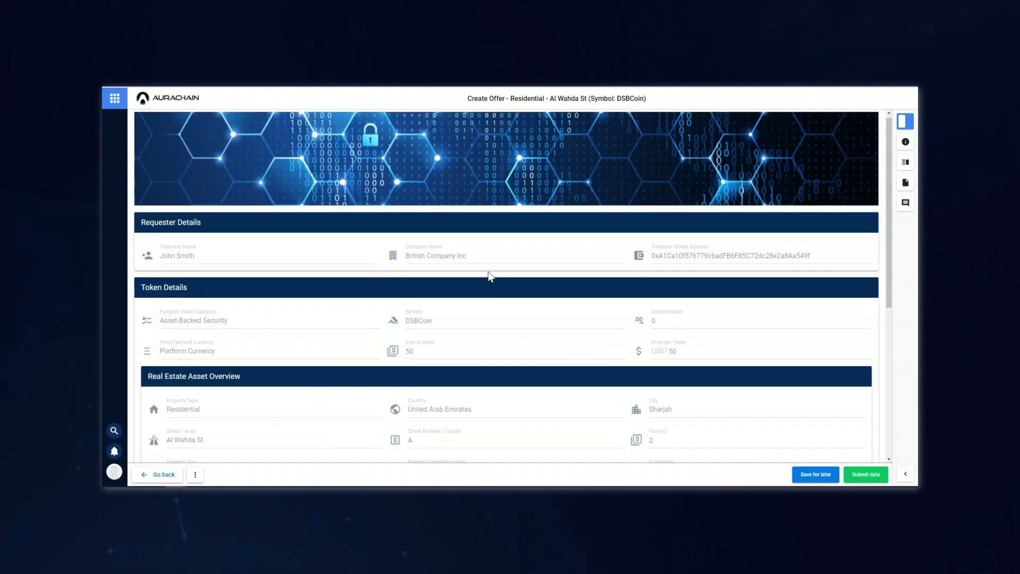
{"action": "scroll", "coordinate": [489, 276], "scroll_direction": "down", "scroll_amount": 10}
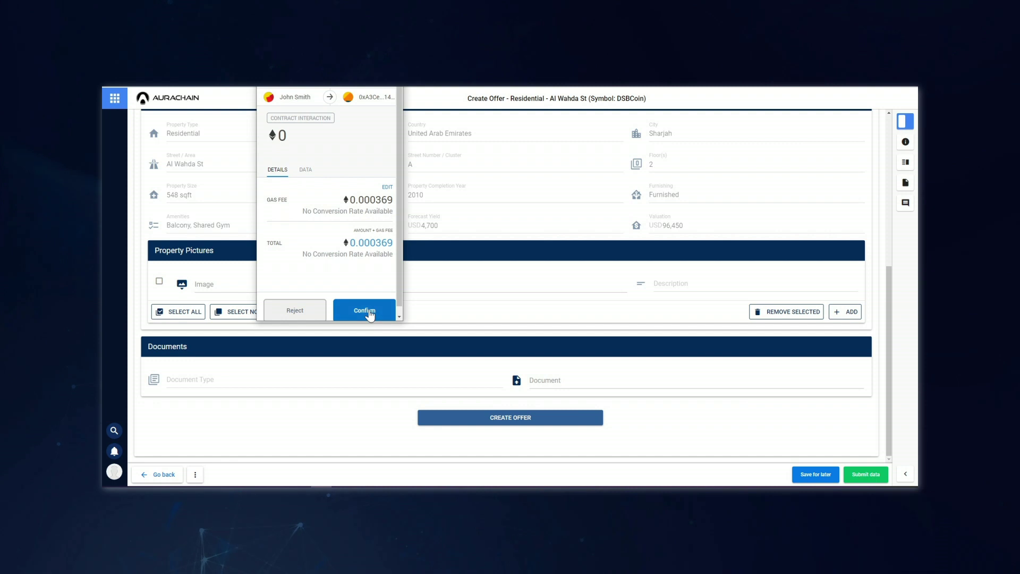
- Confirm the offer transaction in MetaMask and submit the completed offer task
{"action": "left_click", "coordinate": [369, 312]}
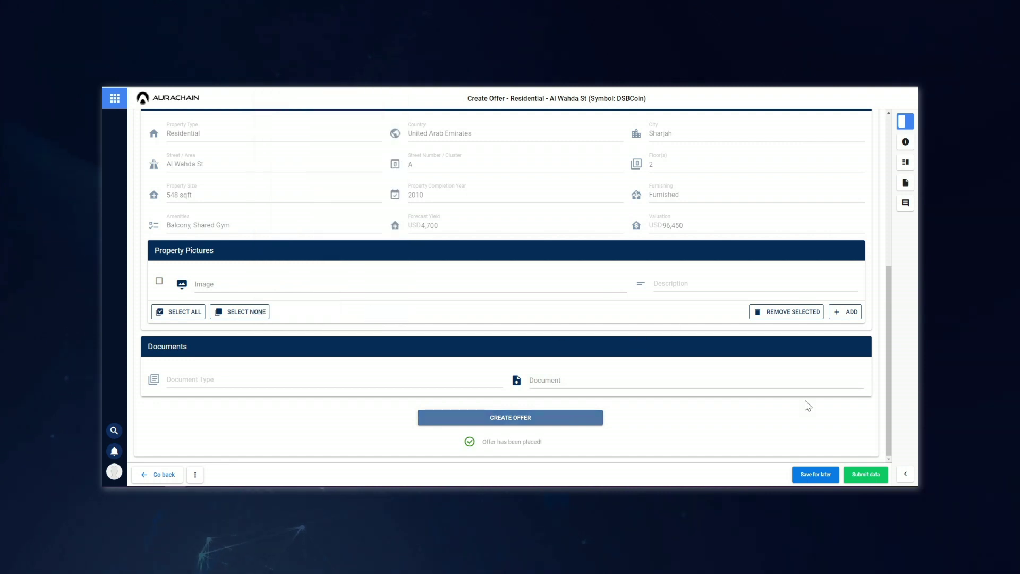
{"action": "left_click", "coordinate": [866, 474]}
{"action": "left_click", "coordinate": [808, 122]}
{"action": "left_click", "coordinate": [791, 142]}
{"action": "left_click", "coordinate": [895, 474]}
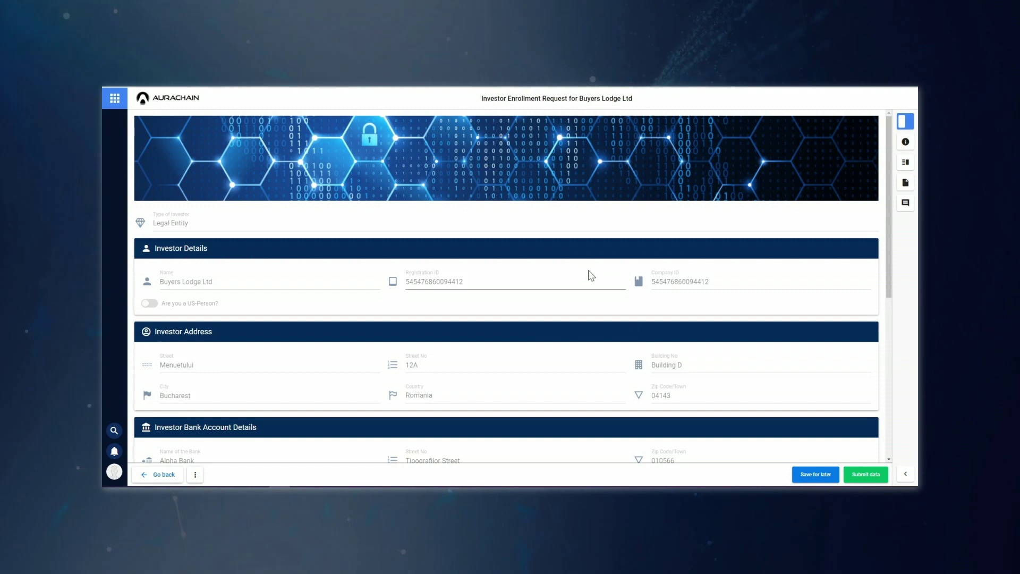
- Enroll the Buyers Lodge Ltd representative's wallet and user, marking the request Successfully Enrolled
{"action": "scroll", "coordinate": [580, 271], "scroll_direction": "down", "scroll_amount": 3}
{"action": "scroll", "coordinate": [584, 268], "scroll_direction": "down", "scroll_amount": 4}
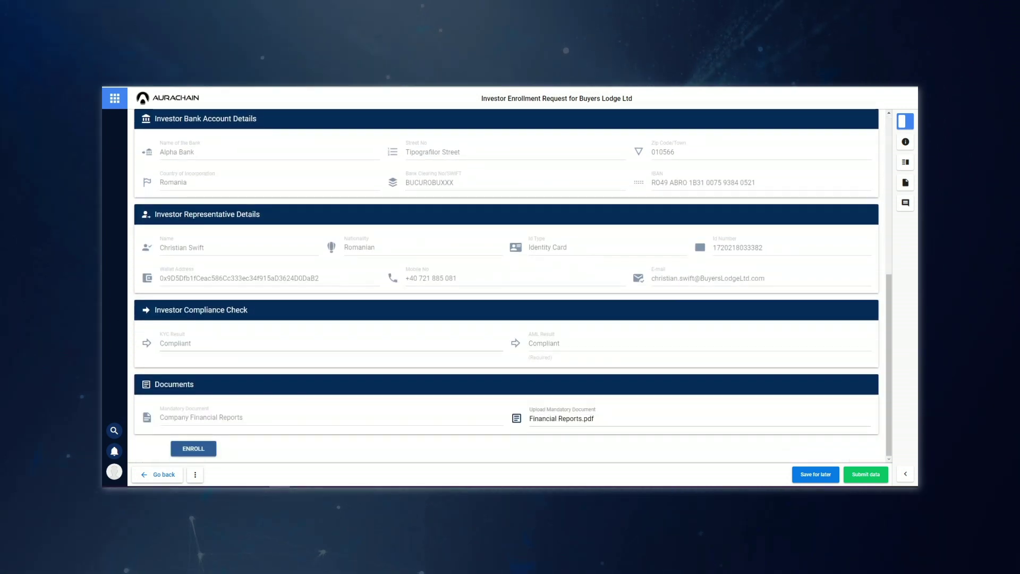
{"action": "left_click", "coordinate": [193, 449]}
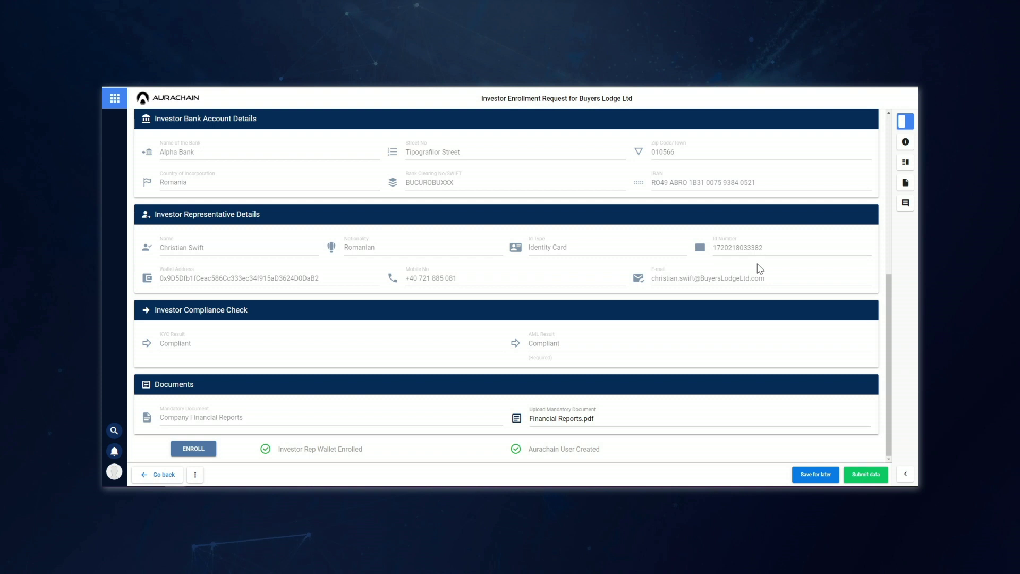
{"action": "left_click_drag", "start_coordinate": [764, 278], "coordinate": [654, 285]}
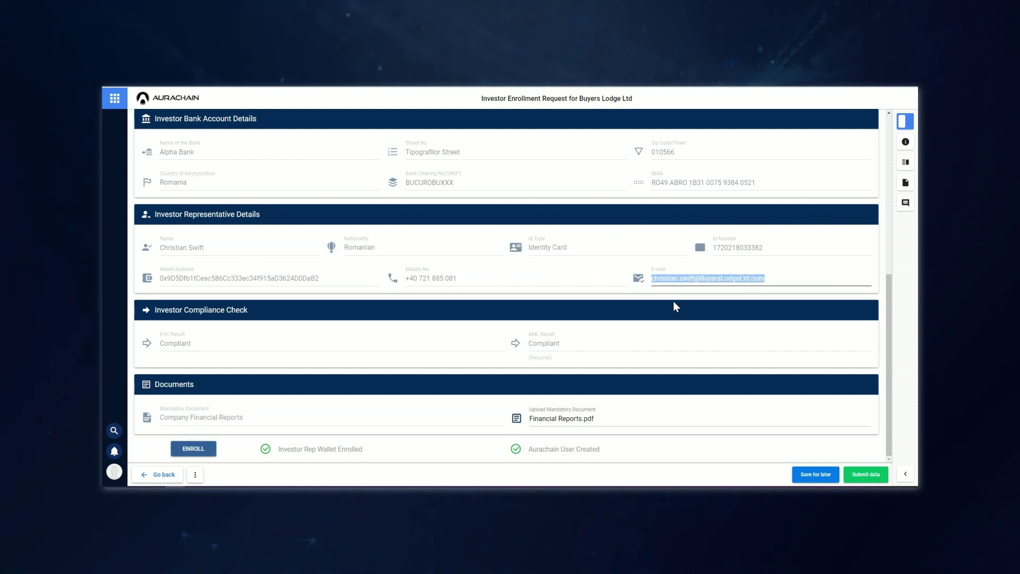
{"action": "left_click", "coordinate": [876, 480]}
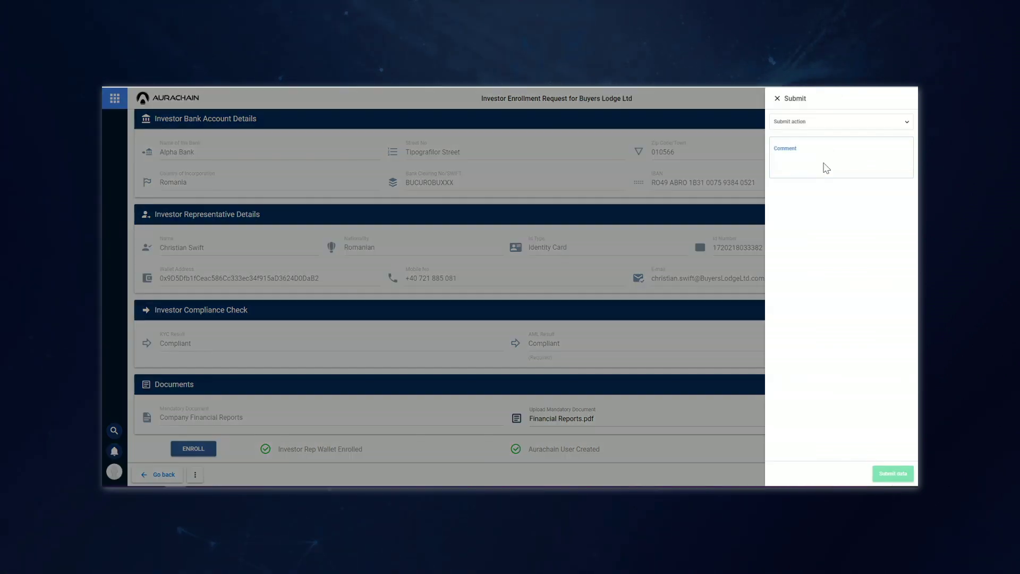
{"action": "left_click", "coordinate": [799, 123]}
{"action": "left_click", "coordinate": [816, 139]}
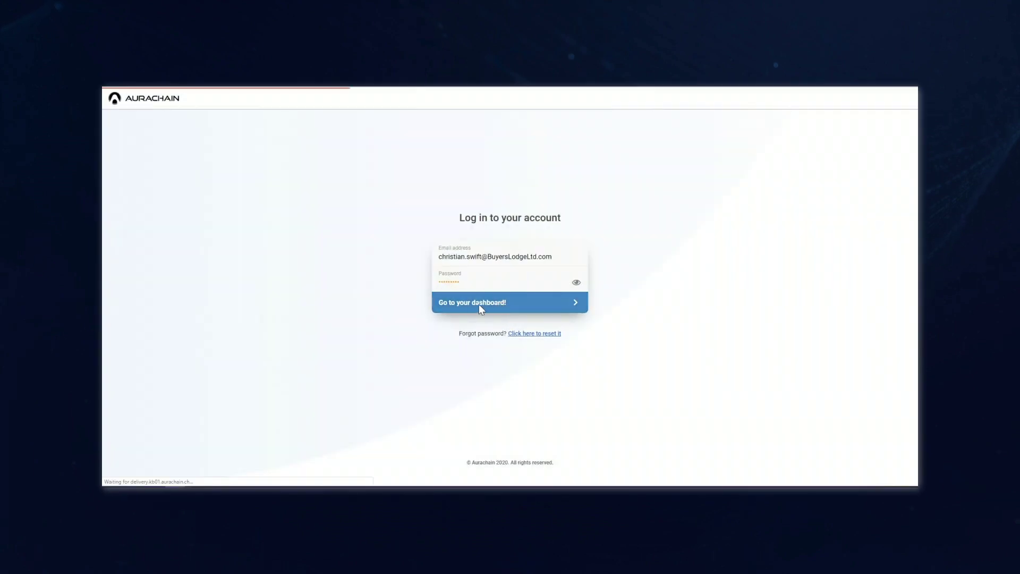
- Sign in as the Buyers Lodge Ltd representative with 'Go to your dashboard!'
{"action": "left_click", "coordinate": [499, 306]}
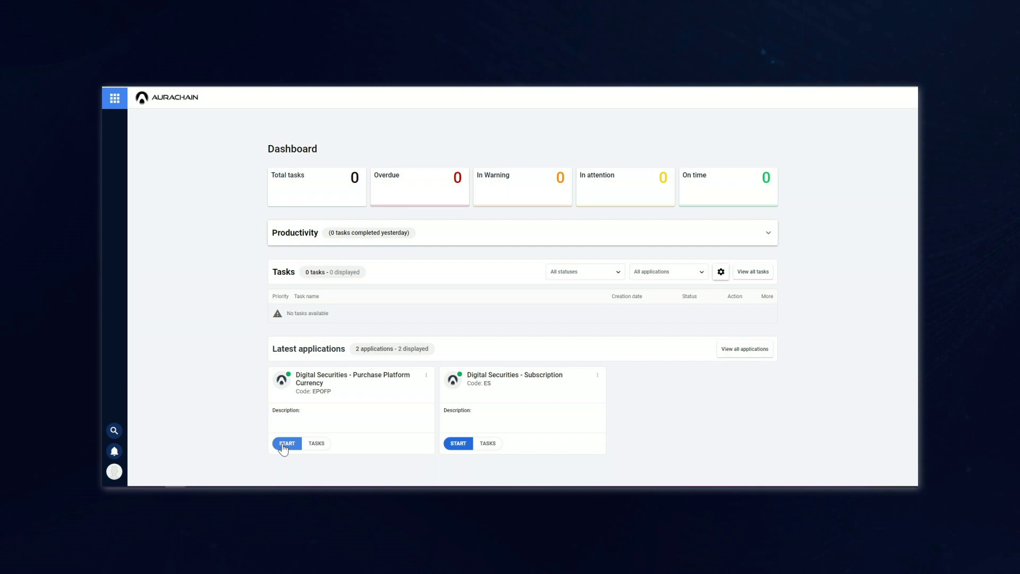
- Start Purchase Platform Currency with a Letter of Credit source, Letter of Credit.pdf attached, amount 250
{"action": "left_click", "coordinate": [286, 443]}
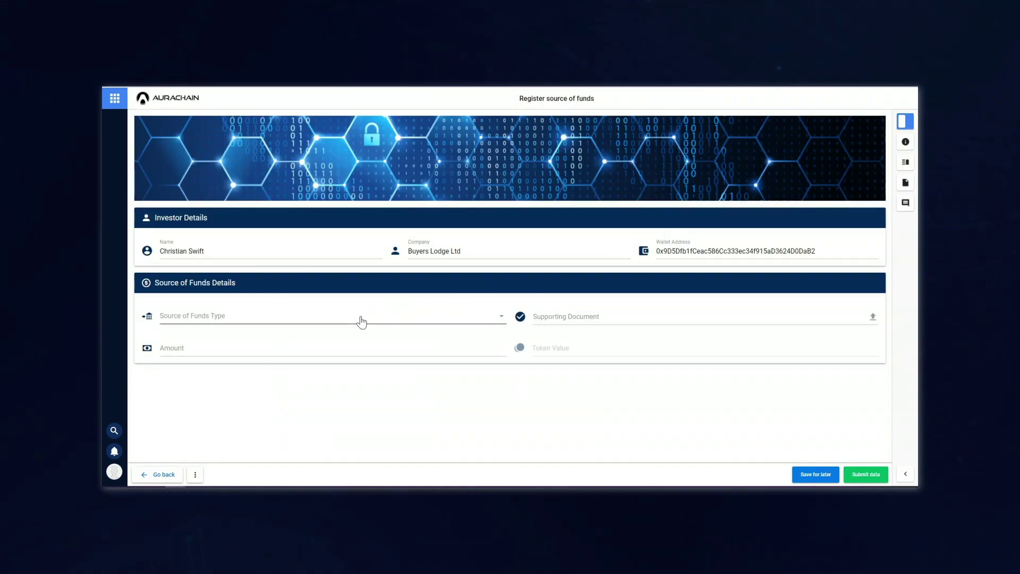
{"action": "left_click", "coordinate": [361, 321]}
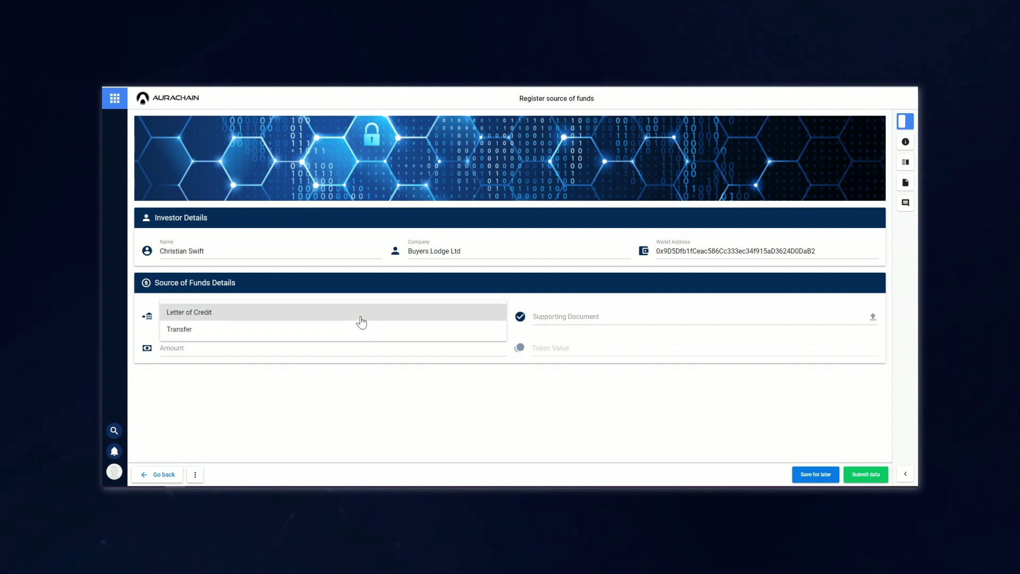
{"action": "left_click", "coordinate": [361, 318]}
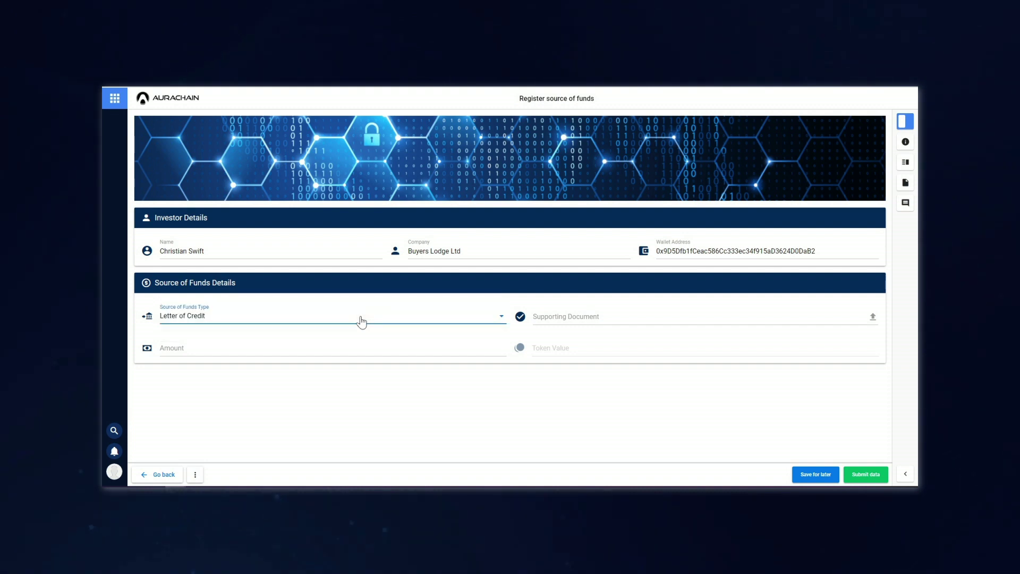
{"action": "left_click", "coordinate": [869, 319]}
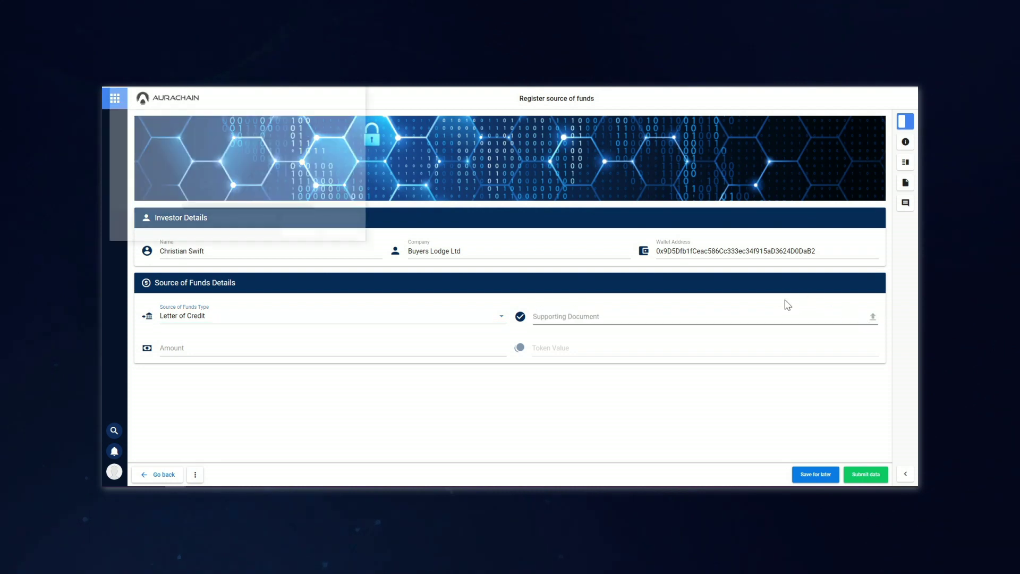
{"action": "left_click", "coordinate": [207, 112]}
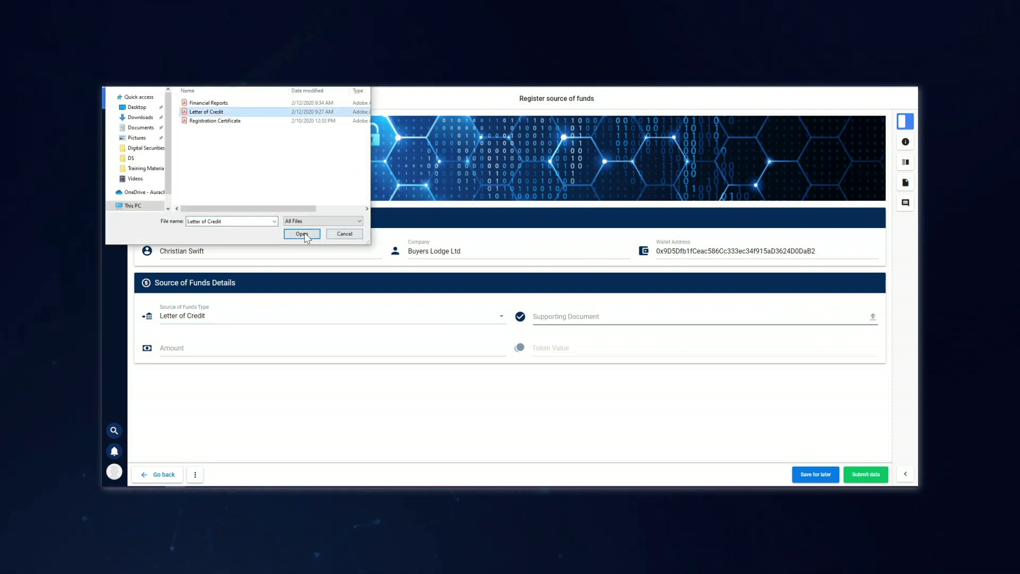
{"action": "left_click", "coordinate": [301, 233]}
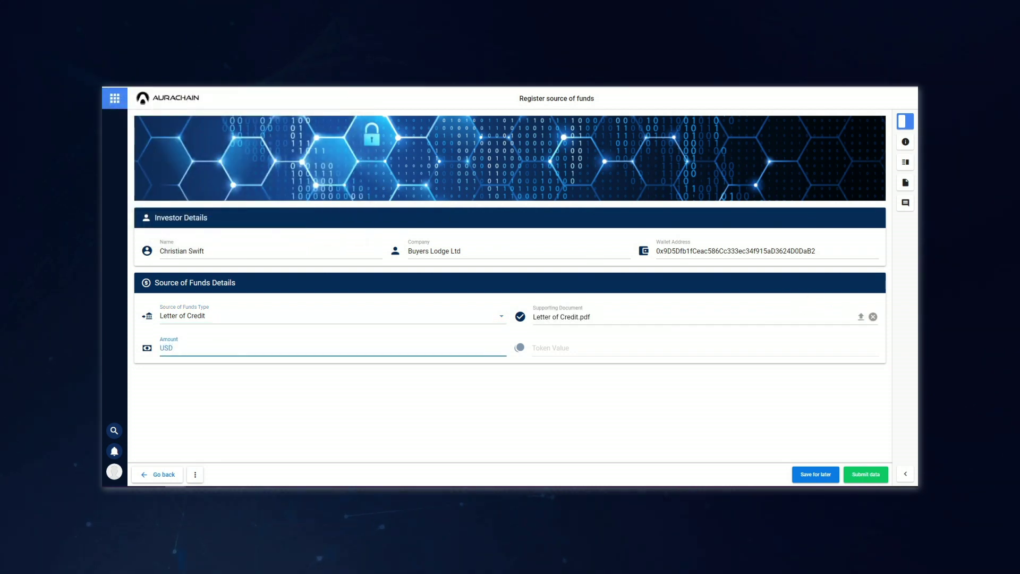
{"action": "type", "text": "250"}
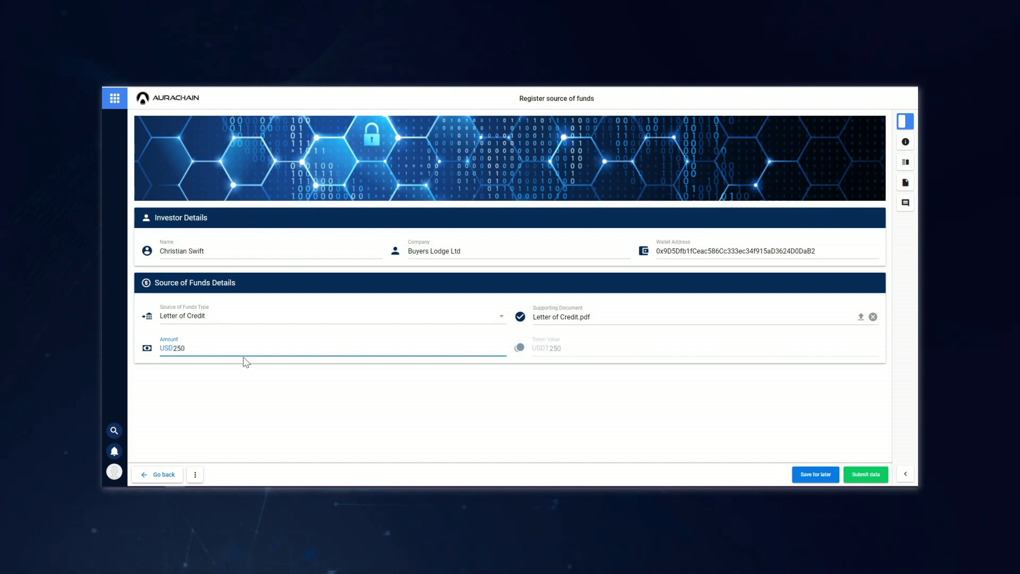
{"action": "left_click", "coordinate": [455, 407]}
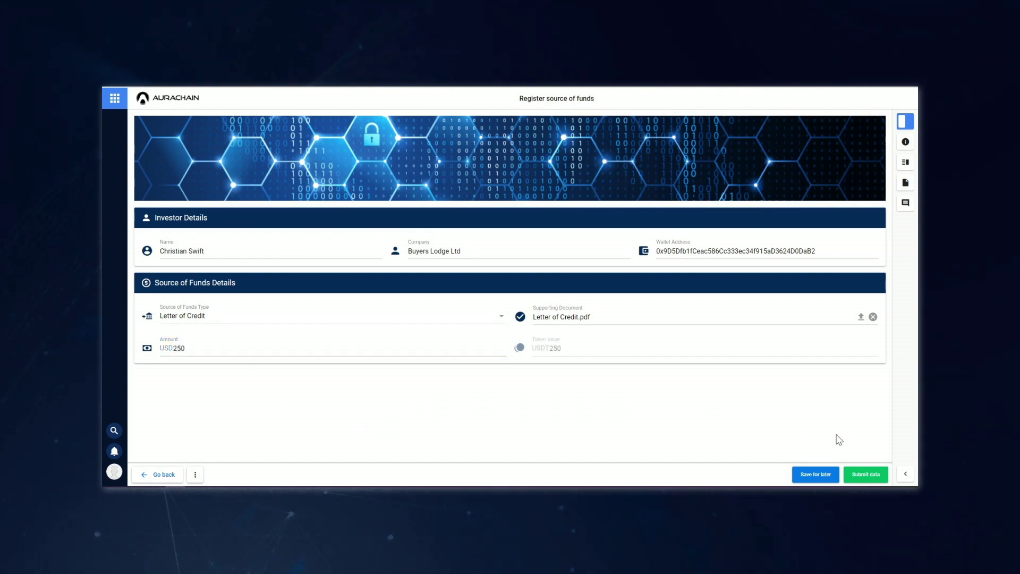
- Submit the funds request as Submit Transfer Tokens Request
{"action": "left_click", "coordinate": [867, 478]}
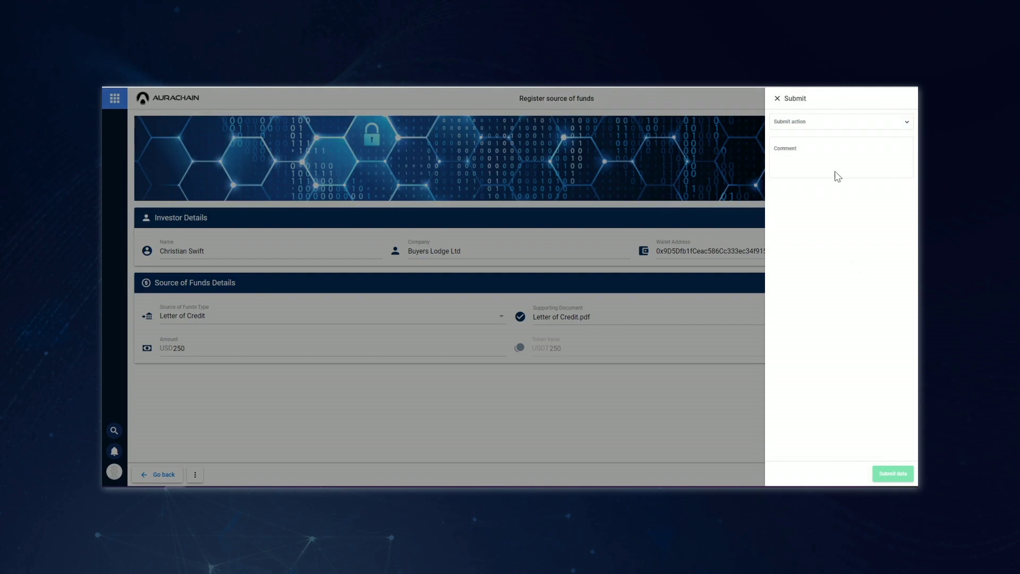
{"action": "left_click", "coordinate": [820, 122]}
{"action": "left_click", "coordinate": [797, 136]}
{"action": "left_click", "coordinate": [892, 472]}
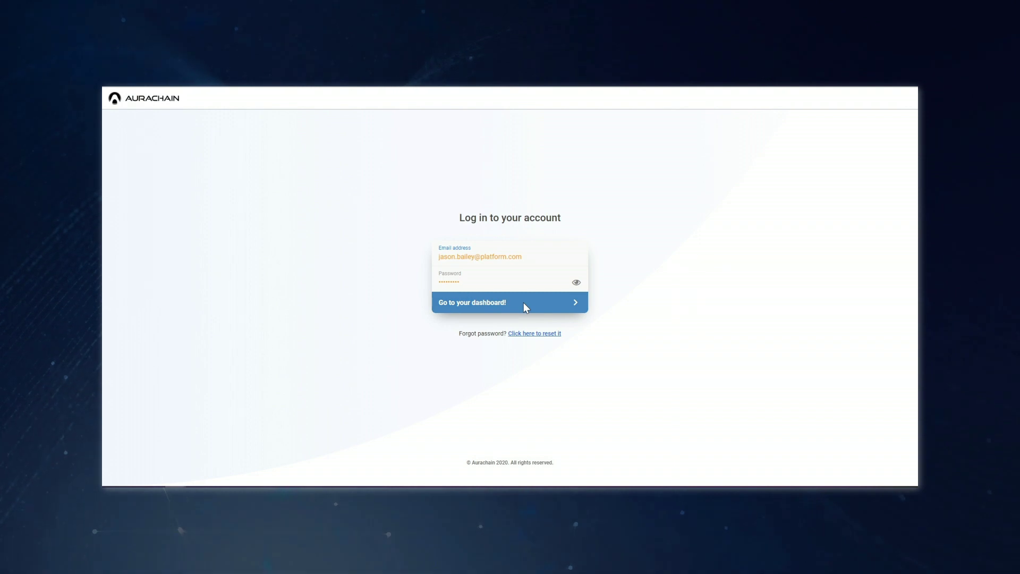
- As the platform operator, claim the purchase task and transfer USDT250 tokens to Buyers Lodge Ltd via MetaMask
{"action": "left_click", "coordinate": [524, 304]}
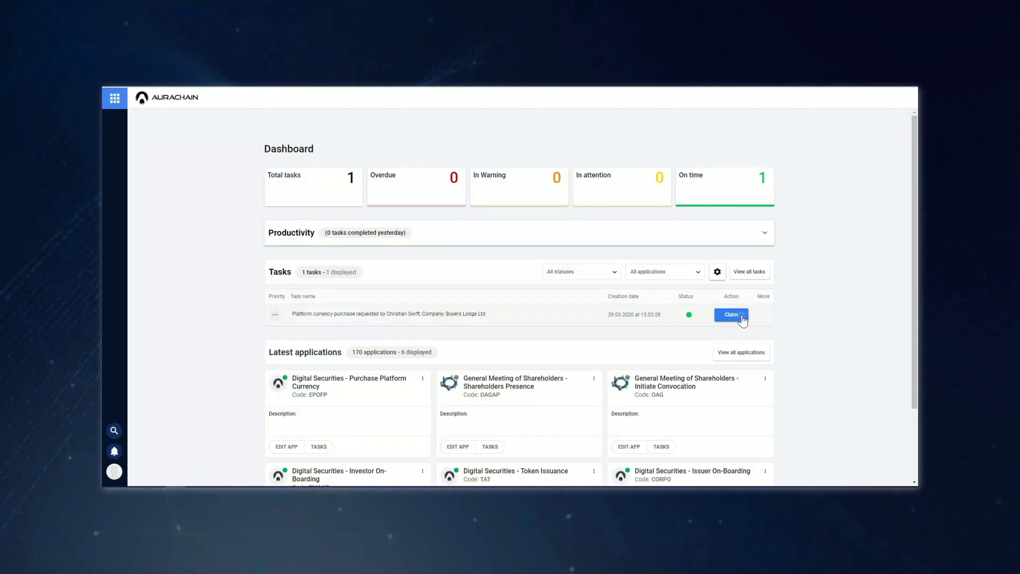
{"action": "left_click", "coordinate": [730, 315]}
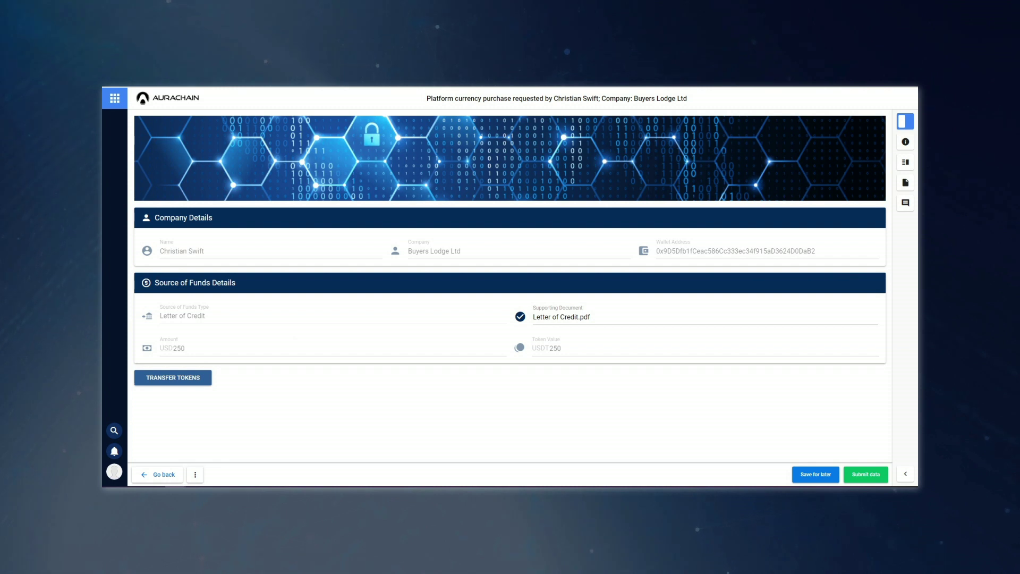
{"action": "left_click", "coordinate": [733, 410]}
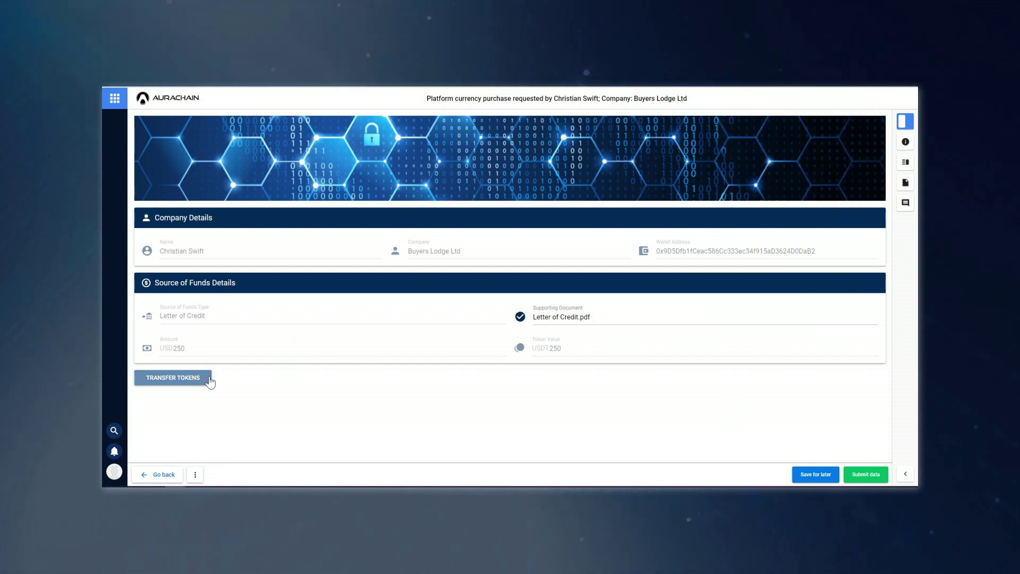
{"action": "left_click", "coordinate": [314, 332]}
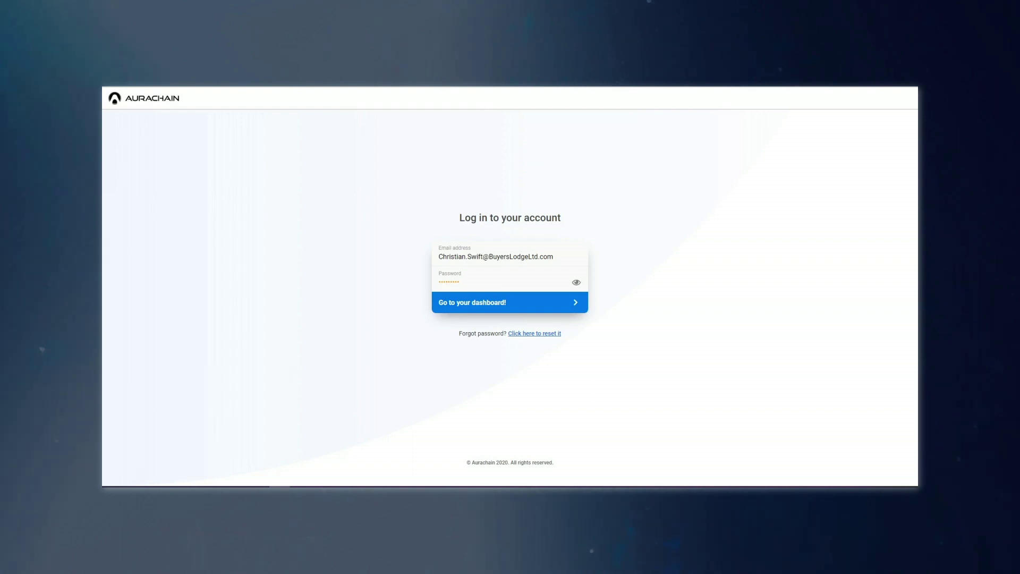
- Log in as the investor and start a new Subscription request
{"action": "left_click", "coordinate": [502, 311]}
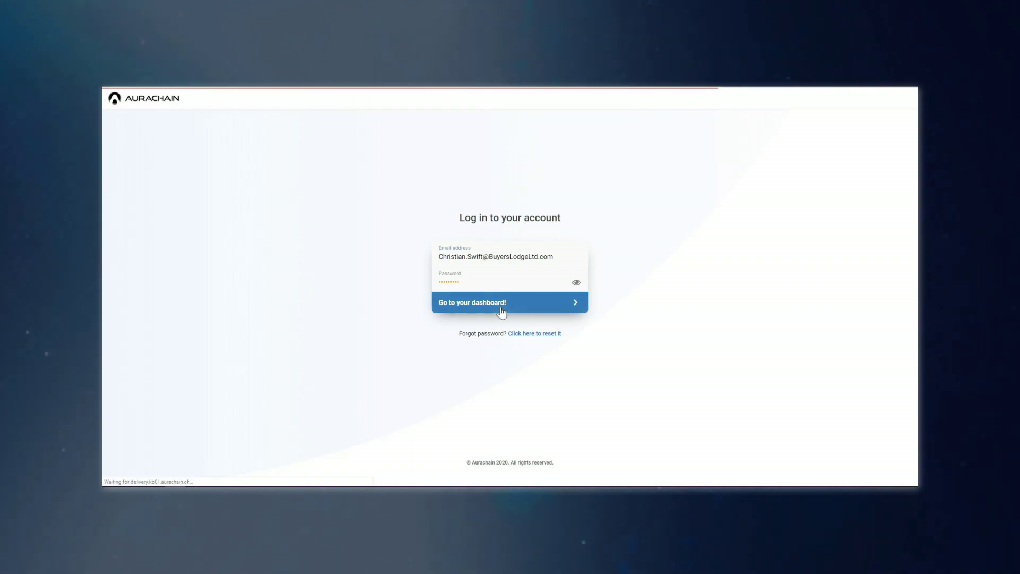
{"action": "left_click", "coordinate": [459, 444]}
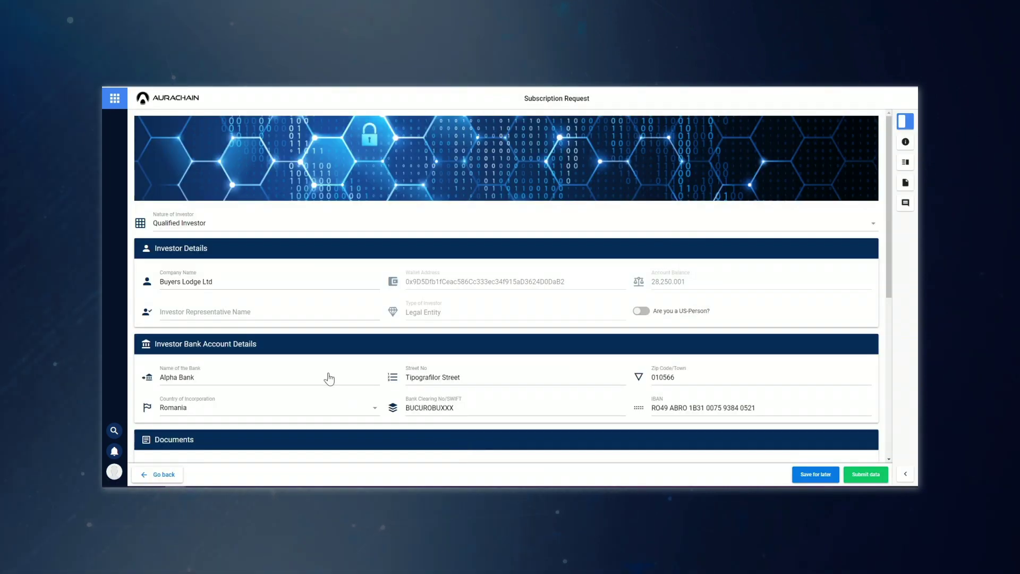
{"action": "scroll", "coordinate": [449, 299], "scroll_direction": "down", "scroll_amount": 3}
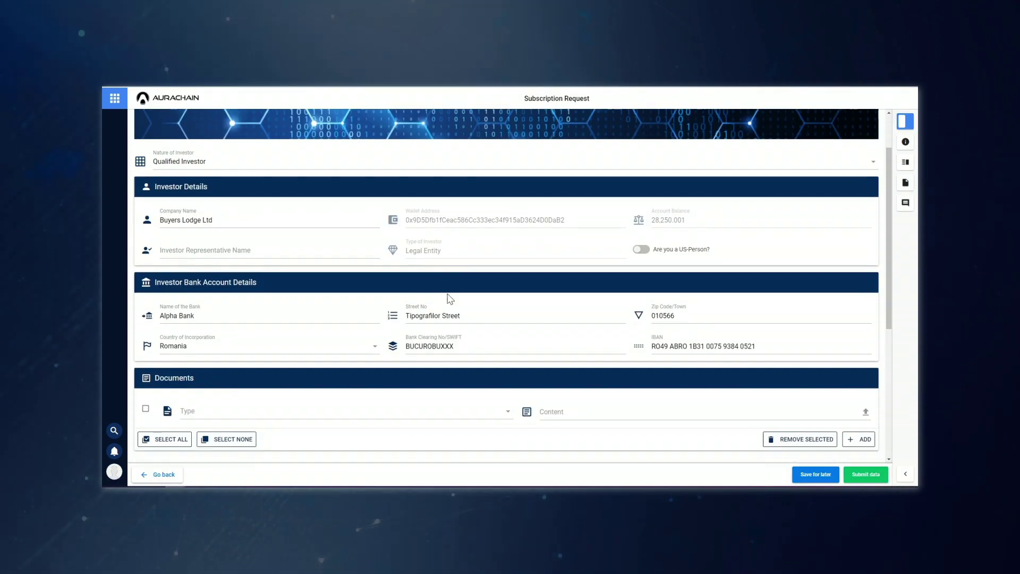
{"action": "scroll", "coordinate": [449, 298], "scroll_direction": "down", "scroll_amount": 3}
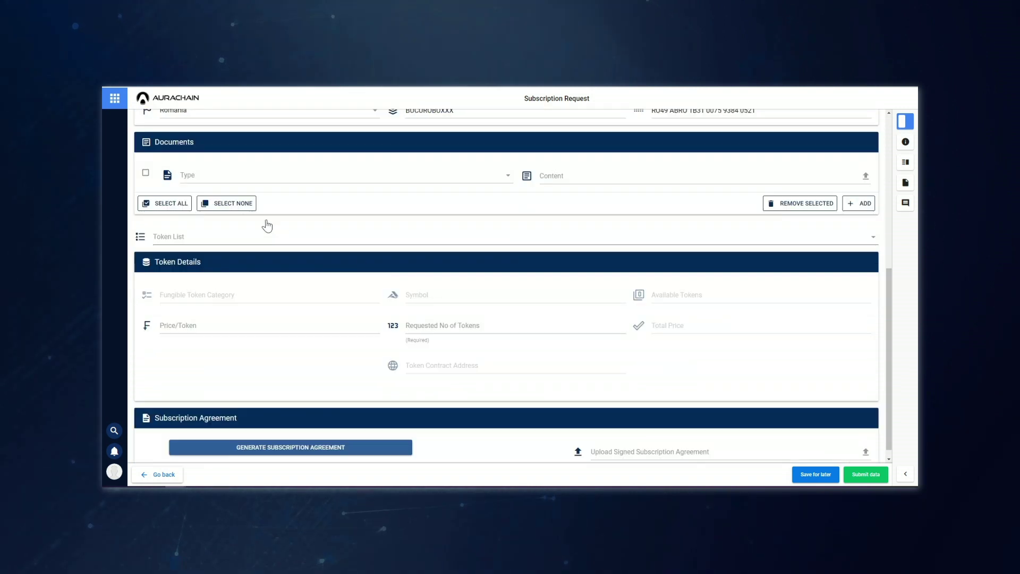
- Select DSBCoin in Token List and request 50 tokens, totalling USDT 2500
{"action": "left_click", "coordinate": [245, 236]}
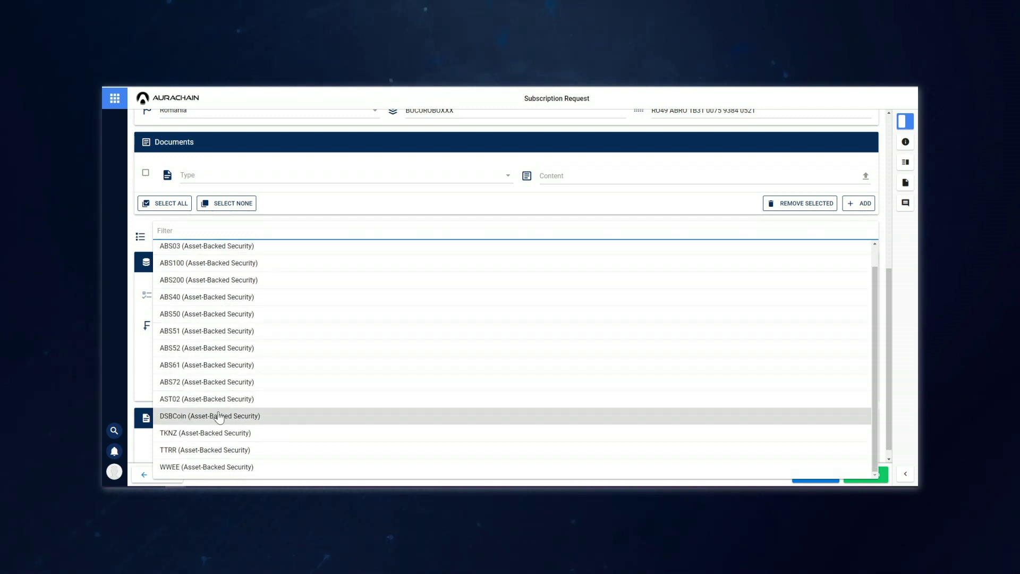
{"action": "left_click", "coordinate": [219, 417]}
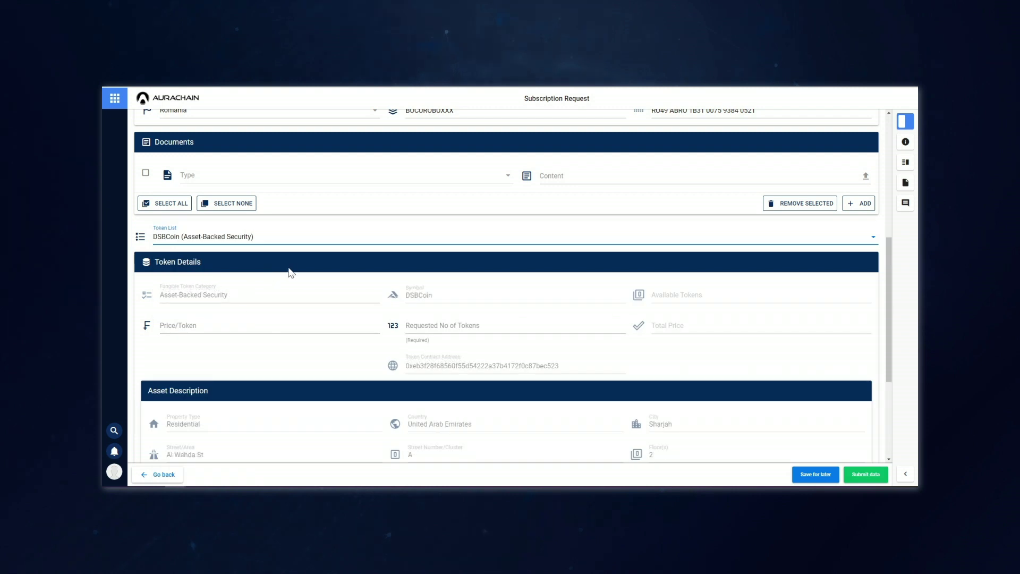
{"action": "scroll", "coordinate": [292, 273], "scroll_direction": "down", "scroll_amount": 1}
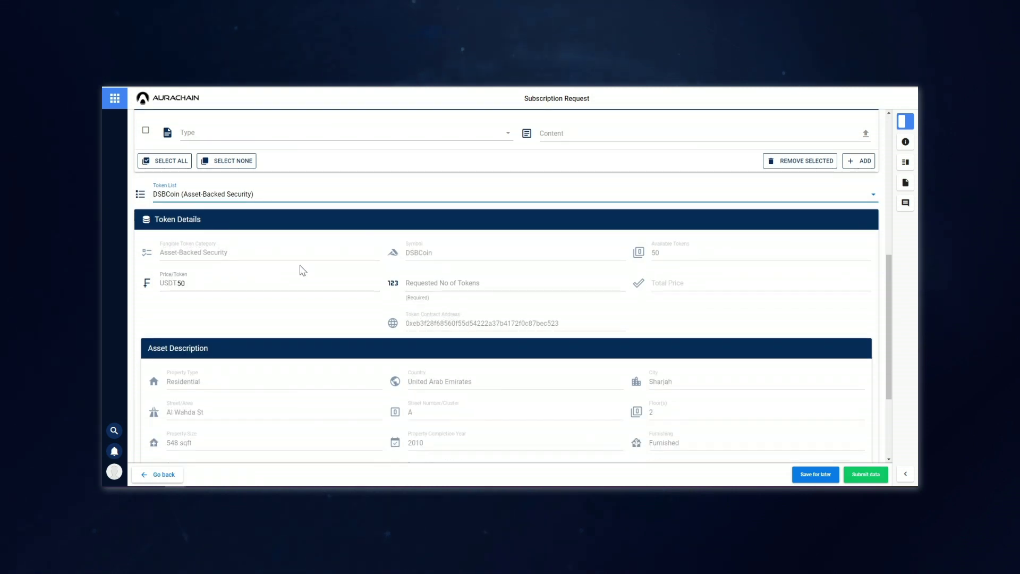
{"action": "left_click", "coordinate": [452, 283]}
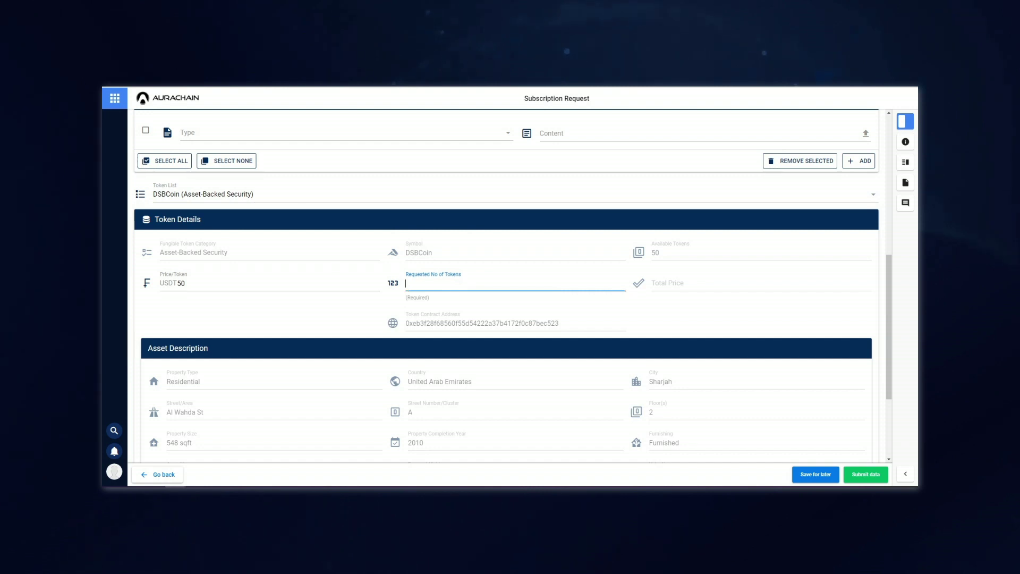
{"action": "type", "text": "50"}
{"action": "left_click", "coordinate": [627, 335]}
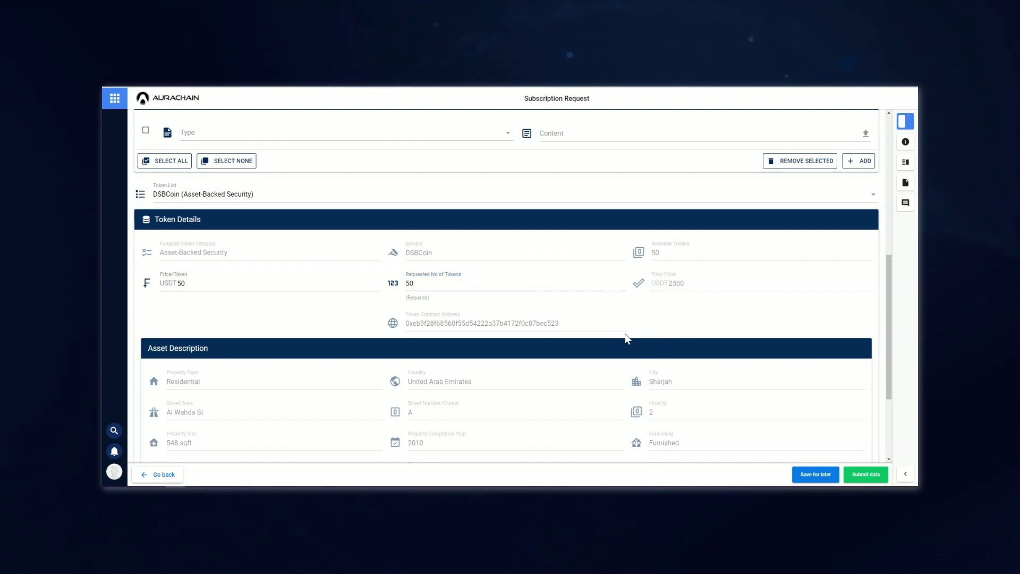
- Offer to buy the 50 DSBCoin tokens, confirm it in MetaMask, and generate the subscription agreement
{"action": "scroll", "coordinate": [619, 300], "scroll_direction": "down", "scroll_amount": 3}
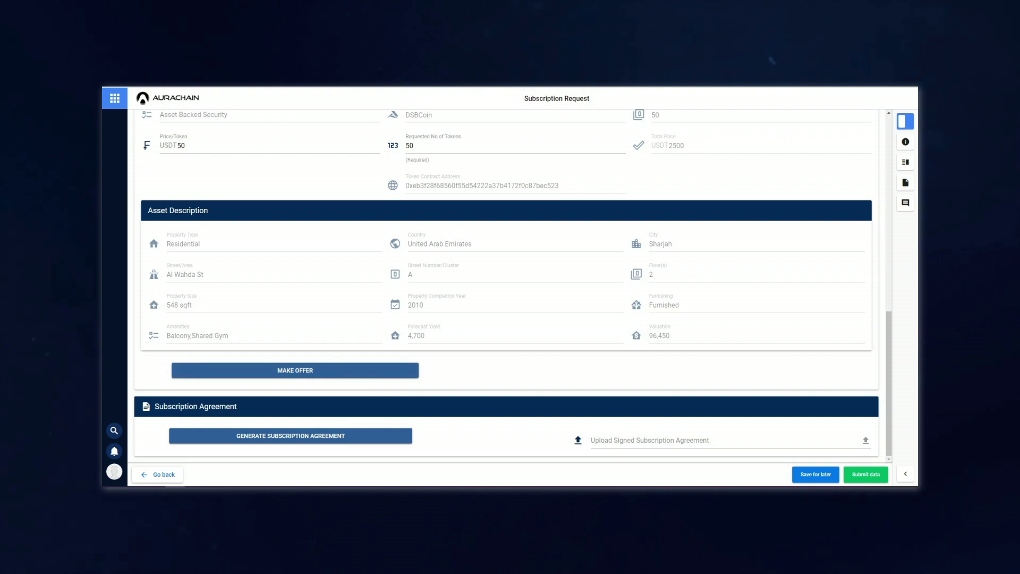
{"action": "left_click", "coordinate": [697, 309]}
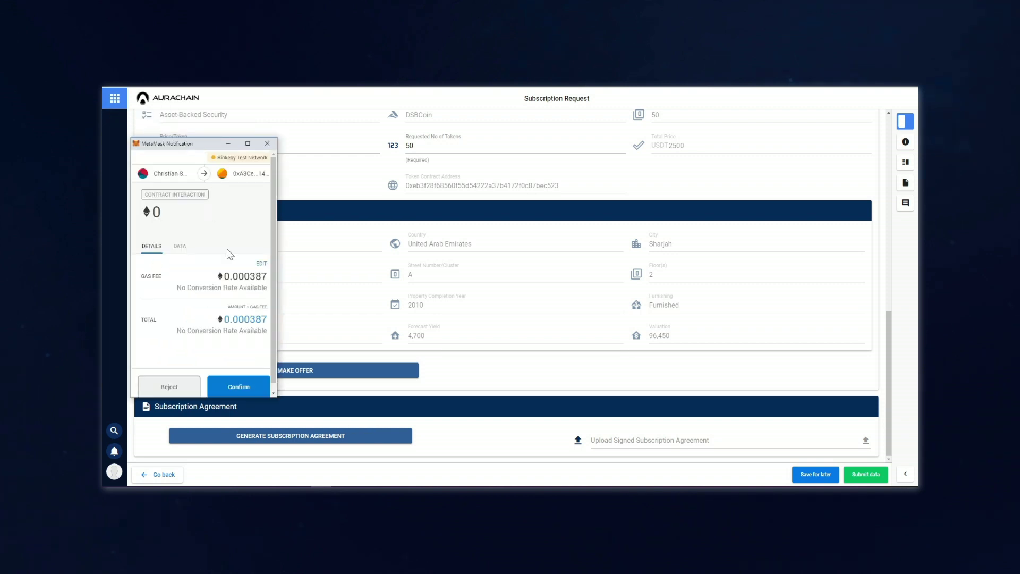
{"action": "left_click", "coordinate": [241, 385]}
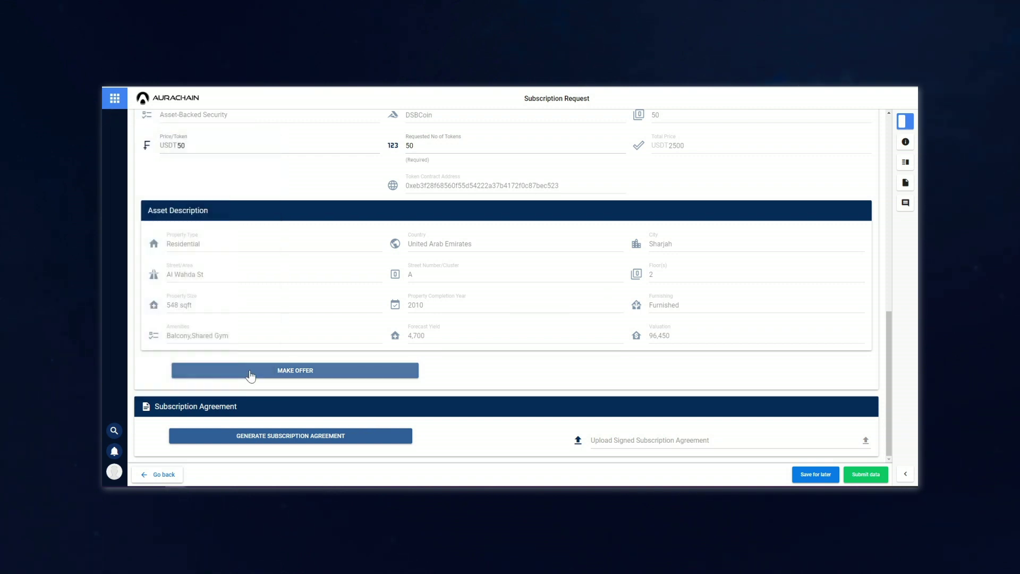
{"action": "left_click", "coordinate": [335, 436]}
{"action": "left_click", "coordinate": [551, 312]}
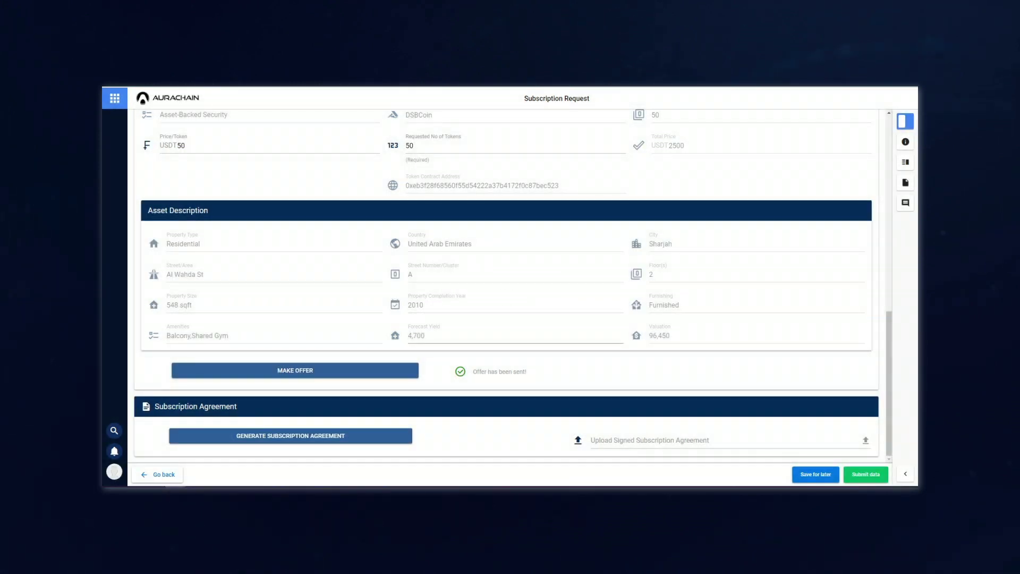
- Review the six-page Subscription_Agreement PDF down to its signature page, then close Acrobat Reader
{"action": "scroll", "coordinate": [399, 305], "scroll_direction": "down", "scroll_amount": 5}
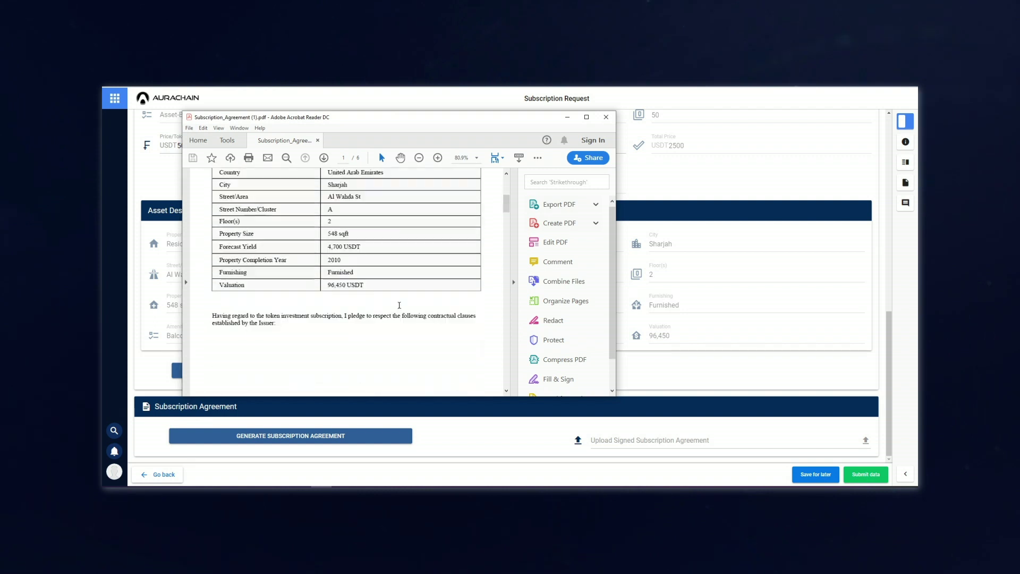
{"action": "scroll", "coordinate": [399, 305], "scroll_direction": "down", "scroll_amount": 15}
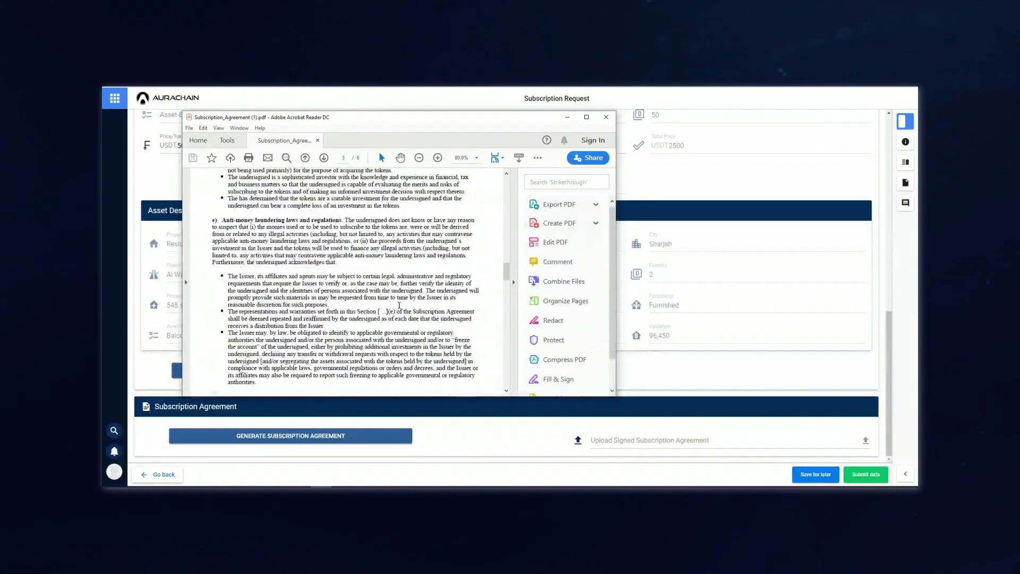
{"action": "scroll", "coordinate": [399, 305], "scroll_direction": "down", "scroll_amount": 3}
{"action": "left_click_drag", "start_coordinate": [505, 281], "coordinate": [505, 367]}
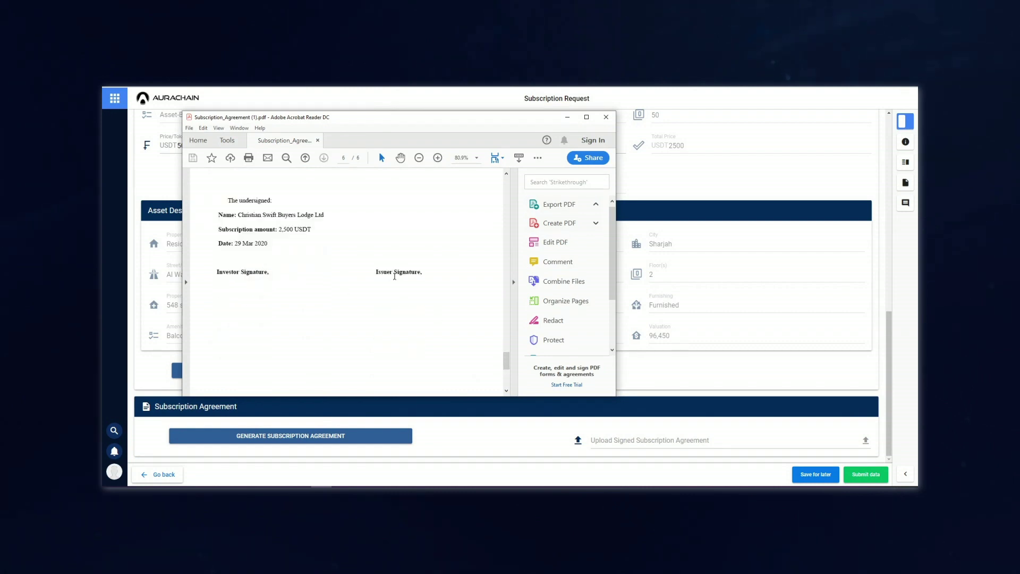
{"action": "left_click", "coordinate": [605, 118]}
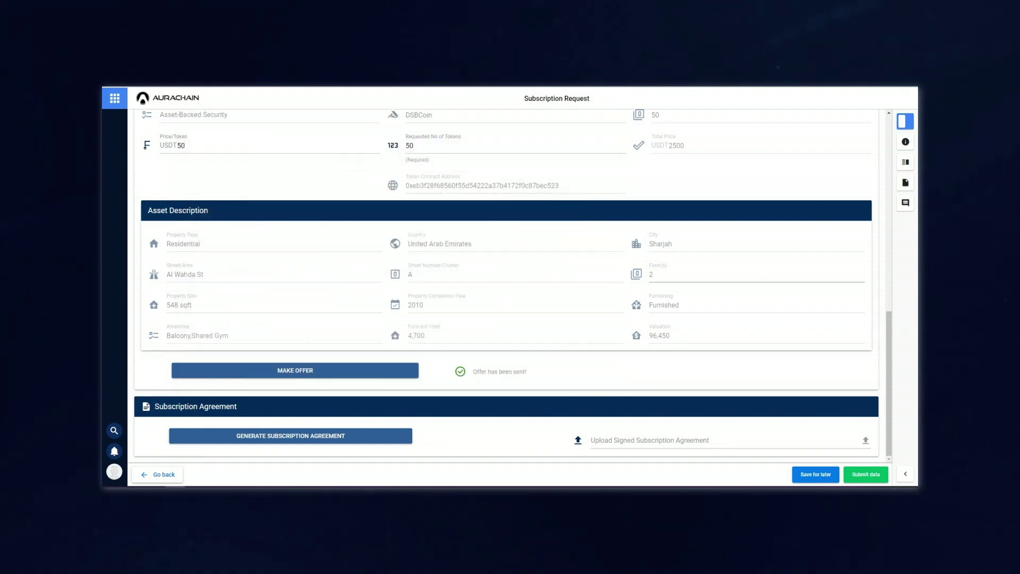
- Submit the subscription for Compliance Verification, then view the issuer's DSBCoin review task from the Dashboard
{"action": "left_click", "coordinate": [865, 474]}
{"action": "left_click", "coordinate": [795, 124]}
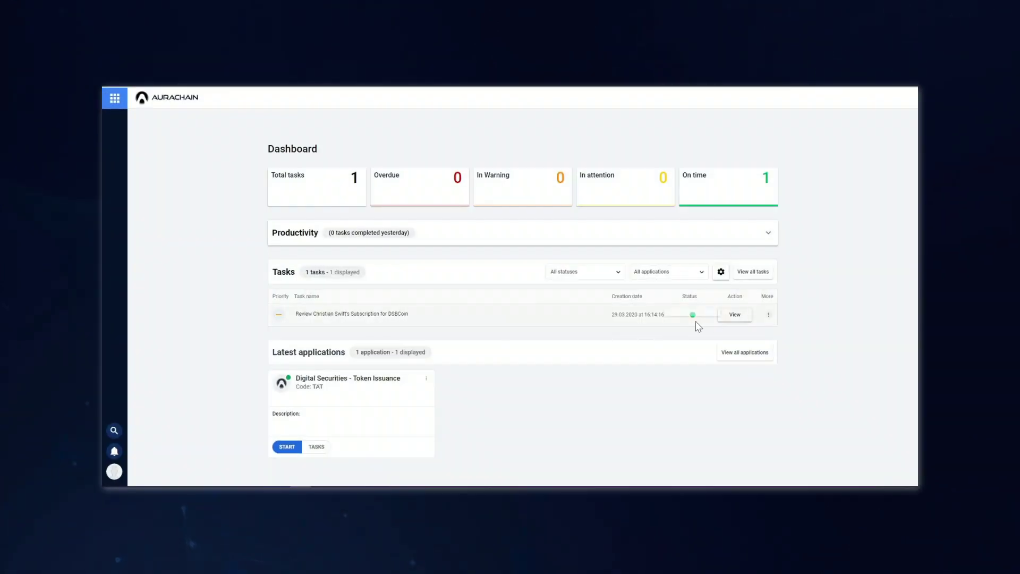
{"action": "left_click", "coordinate": [708, 312]}
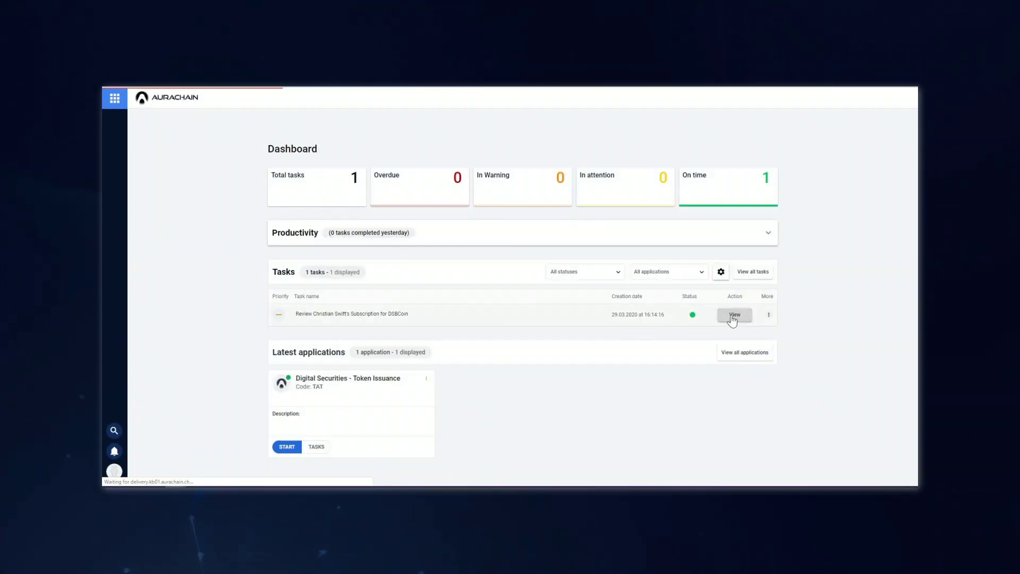
{"action": "scroll", "coordinate": [321, 233], "scroll_direction": "down", "scroll_amount": 1}
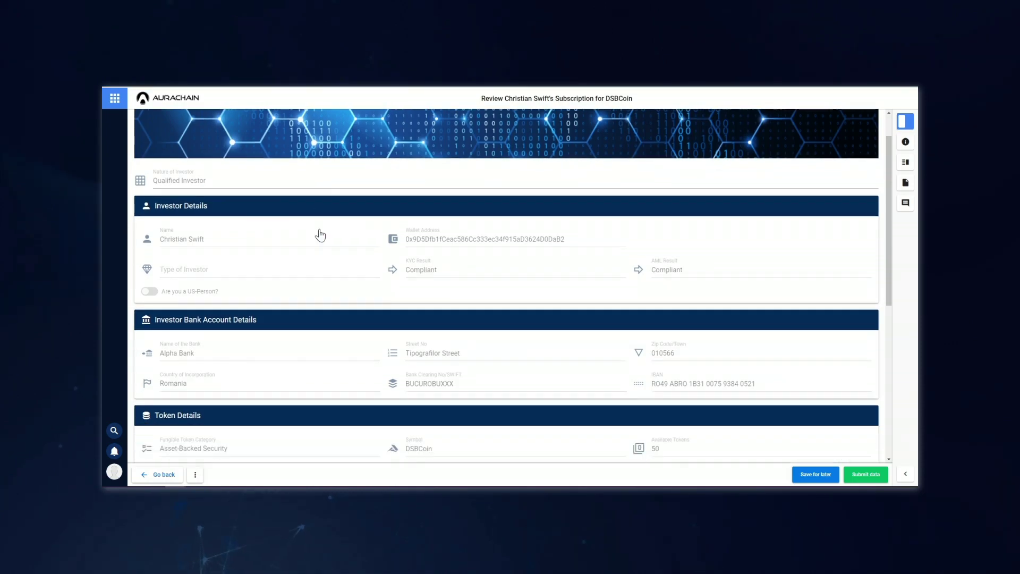
{"action": "scroll", "coordinate": [320, 236], "scroll_direction": "down", "scroll_amount": 3}
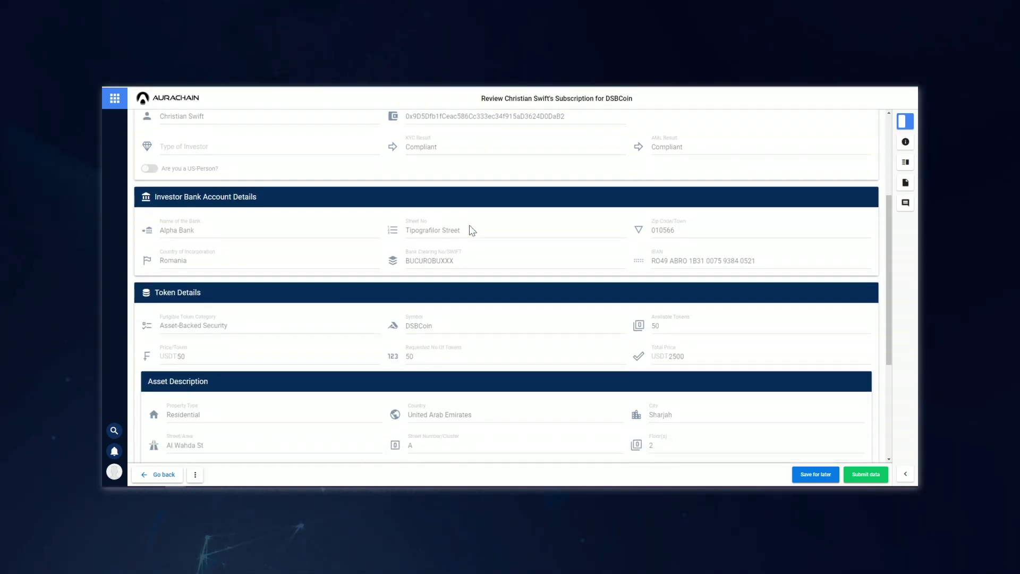
{"action": "scroll", "coordinate": [469, 228], "scroll_direction": "down", "scroll_amount": 4}
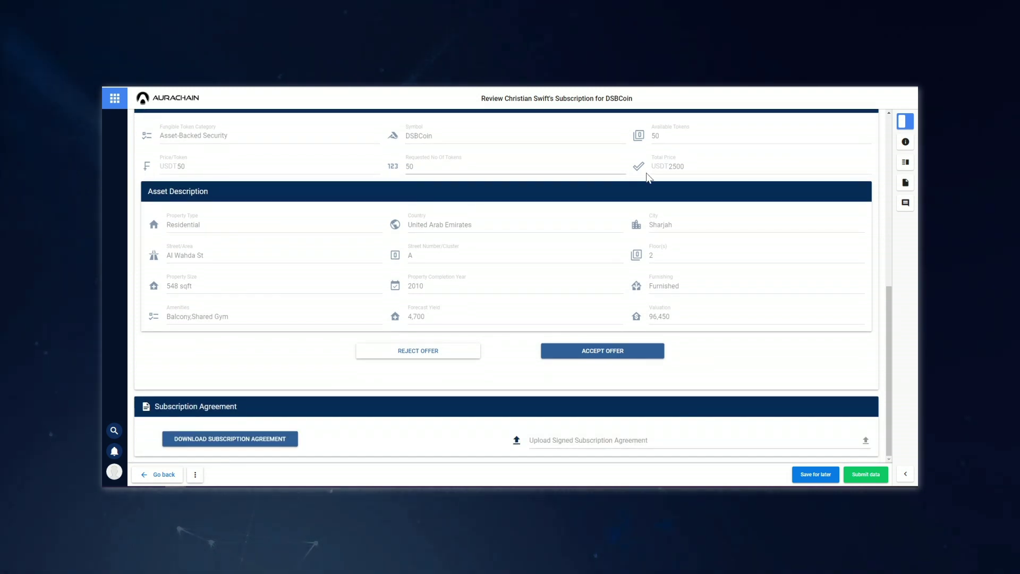
- Accept the investor's DSBCoin offer and approve the acceptance transaction in MetaMask
{"action": "left_click", "coordinate": [566, 351]}
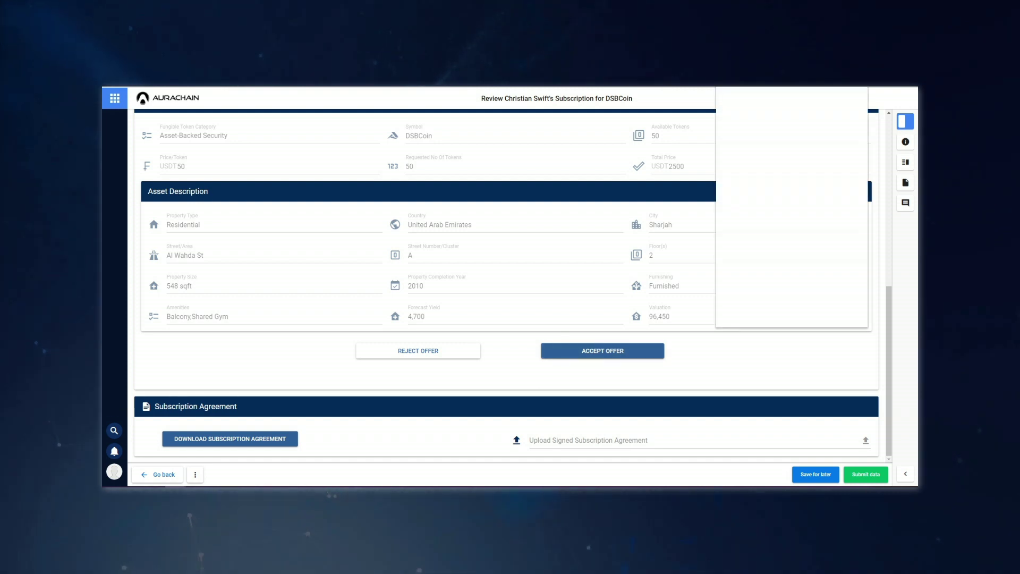
{"action": "left_click", "coordinate": [684, 376]}
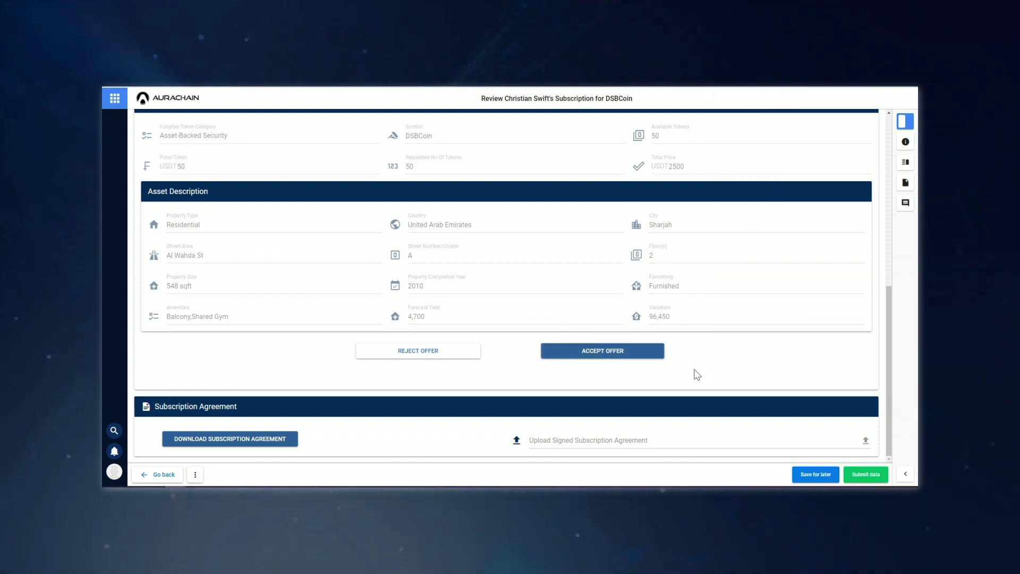
{"action": "left_click", "coordinate": [608, 357]}
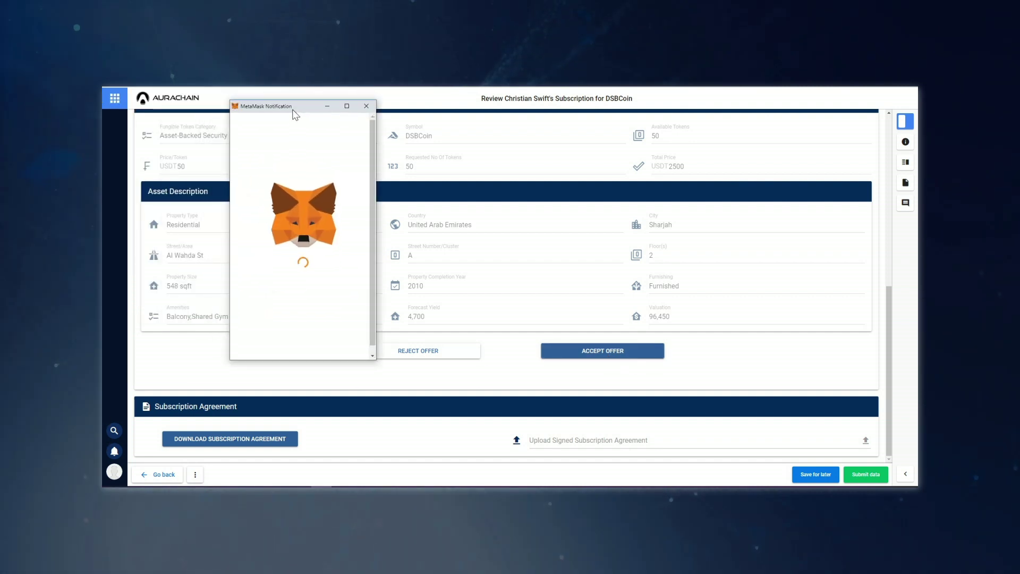
{"action": "scroll", "coordinate": [296, 184], "scroll_direction": "down", "scroll_amount": 1}
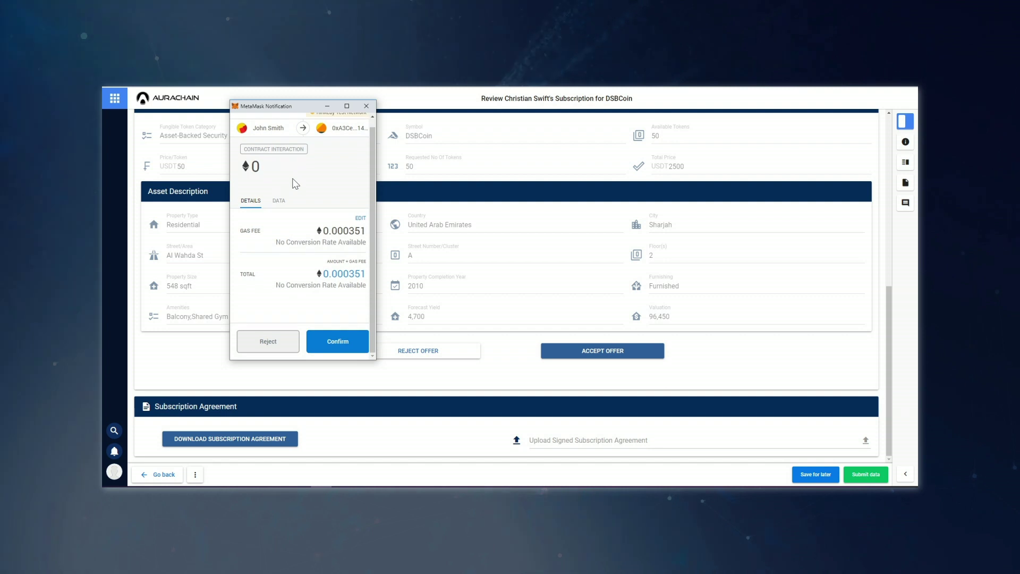
{"action": "left_click", "coordinate": [344, 344]}
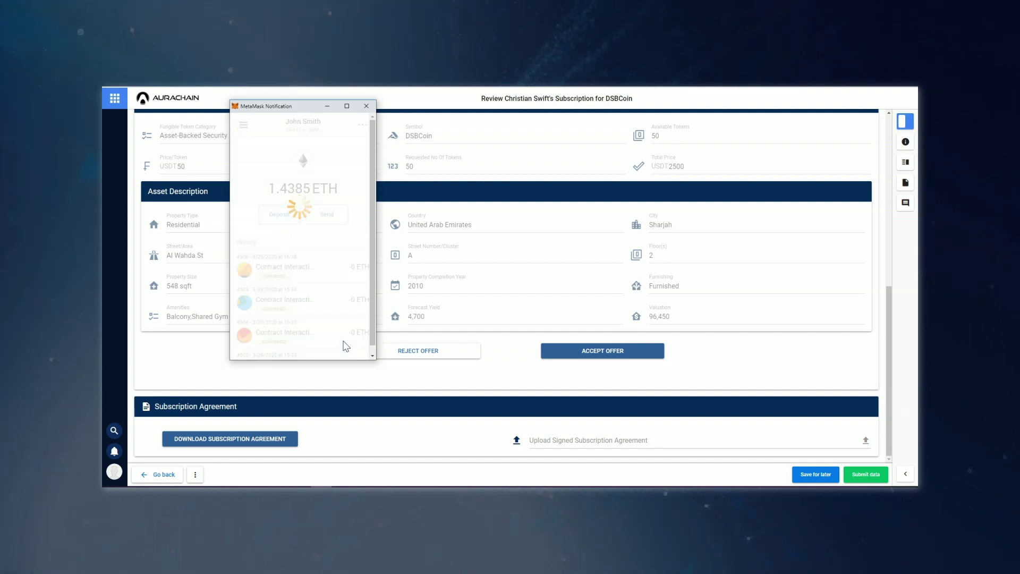
- Submit the task with the Generate Proof of Ownership action
{"action": "left_click", "coordinate": [865, 474]}
{"action": "left_click", "coordinate": [789, 122]}
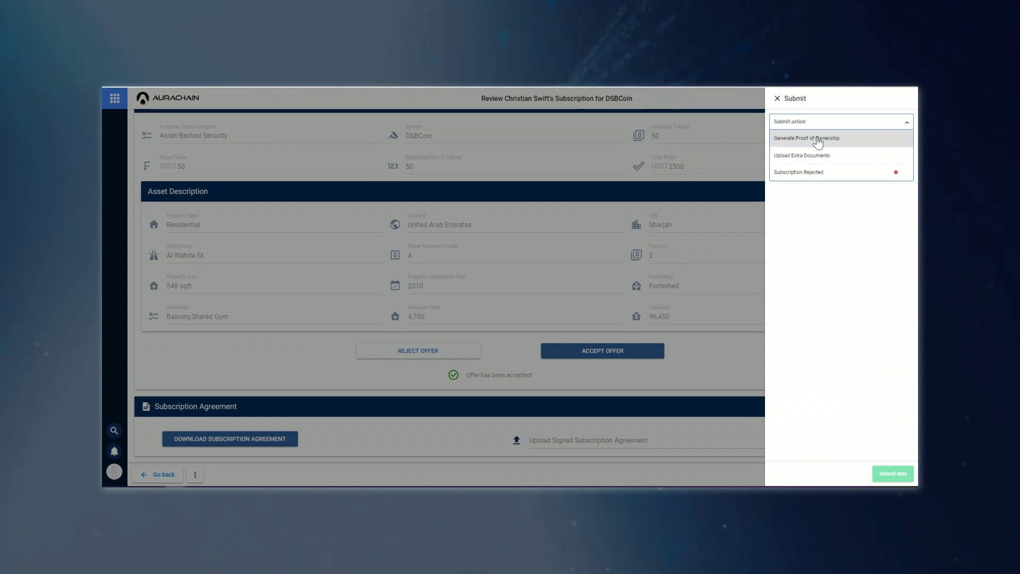
{"action": "left_click", "coordinate": [817, 139]}
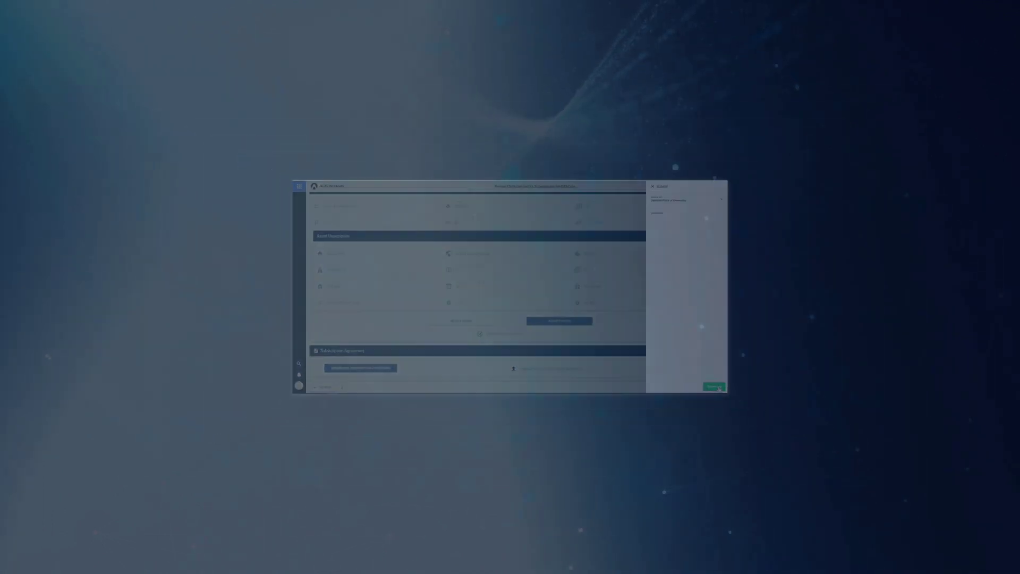